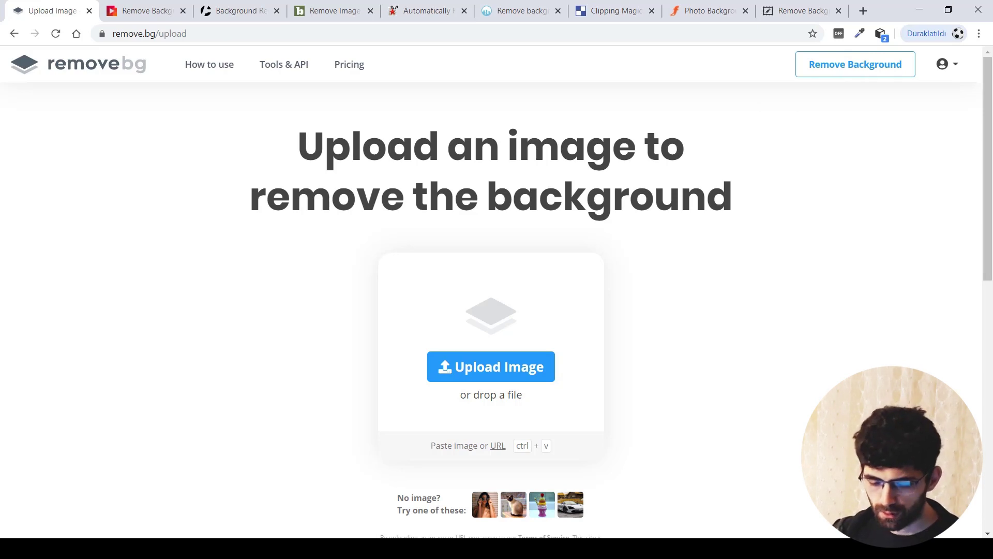
Upload 2.jpg to remove.bg for a 1300 × 1097 cutout, then go to the inPixio tab
{"action": "mouse_move", "coordinate": [219, 100]}
{"action": "left_mouse_down"}
{"action": "mouse_move", "coordinate": [252, 536]}
{"action": "mouse_move", "coordinate": [392, 366]}
{"action": "left_mouse_up"}
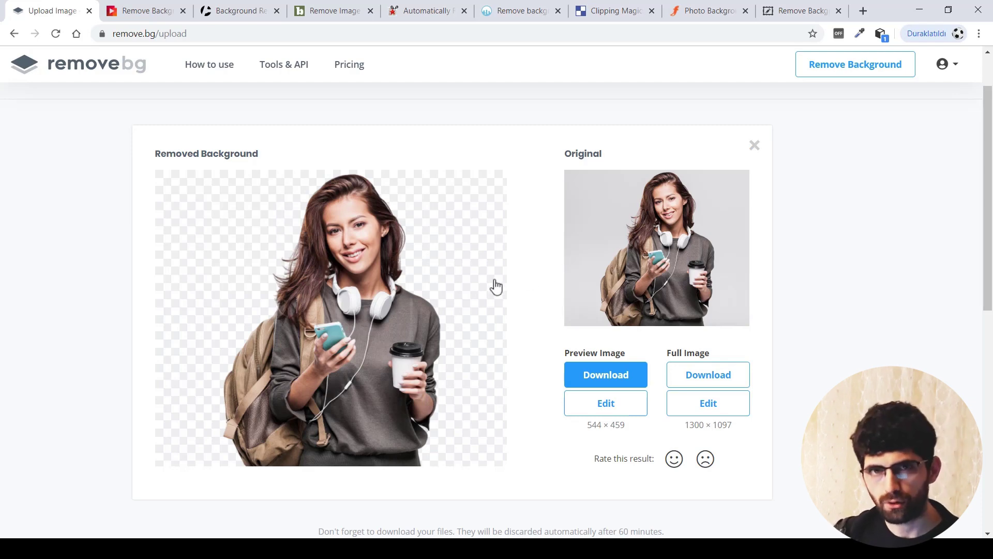
{"action": "key", "text": "ctrl+Tab"}
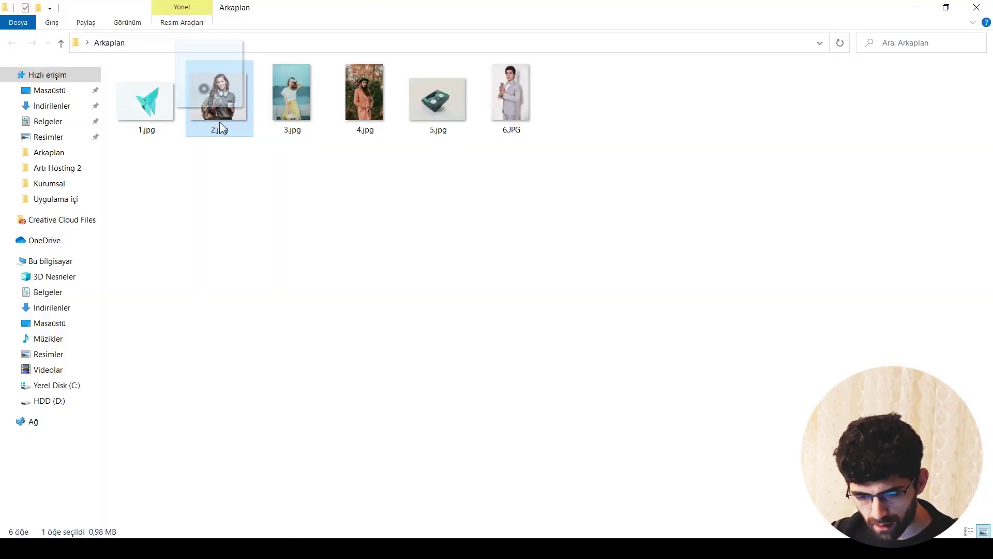
Load 2.jpg into inPixio, with a Keep stroke over the woman and Remove strokes on both background sides
{"action": "mouse_move", "coordinate": [220, 125]}
{"action": "left_mouse_down"}
{"action": "mouse_move", "coordinate": [259, 481]}
{"action": "mouse_move", "coordinate": [302, 382]}
{"action": "left_mouse_up"}
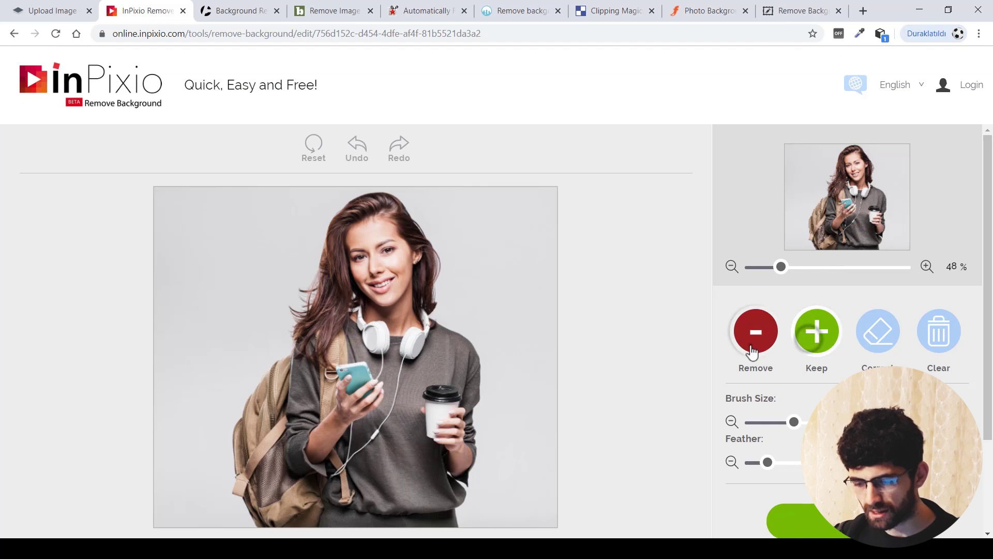
{"action": "left_click", "coordinate": [799, 343]}
{"action": "mouse_move", "coordinate": [369, 249]}
{"action": "left_mouse_down"}
{"action": "mouse_move", "coordinate": [362, 359]}
{"action": "mouse_move", "coordinate": [380, 367]}
{"action": "left_mouse_up"}
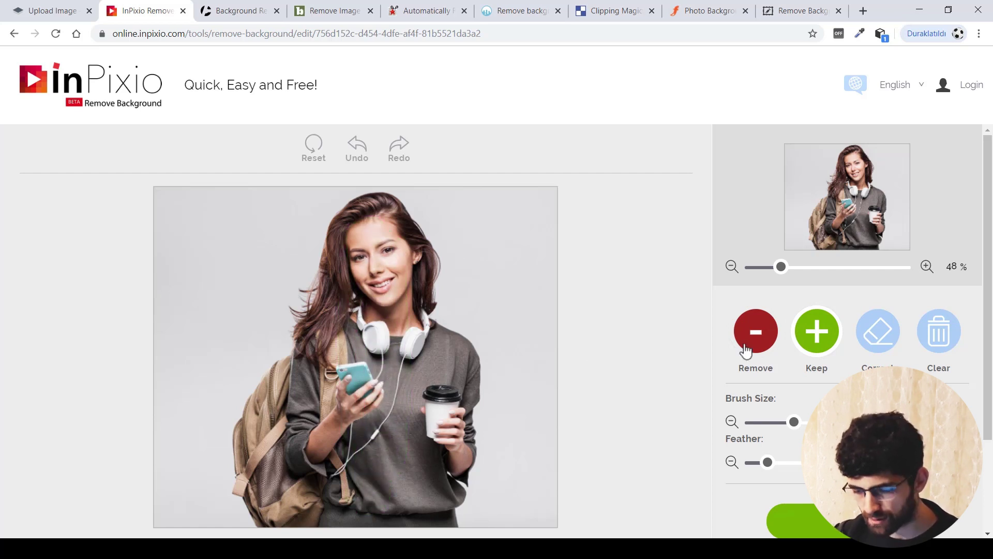
{"action": "left_click", "coordinate": [756, 331]}
{"action": "left_click_drag", "start_coordinate": [486, 228], "coordinate": [526, 403]}
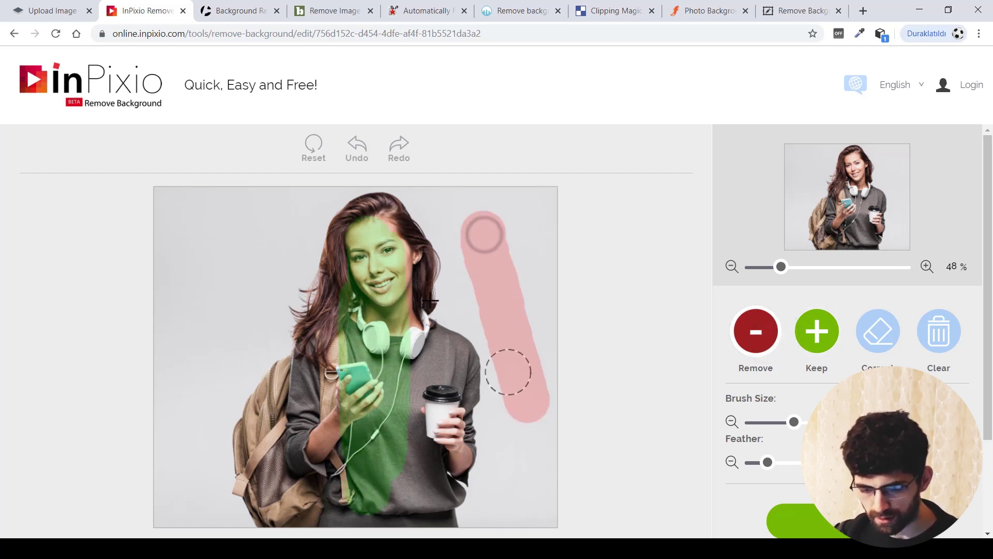
{"action": "left_click_drag", "start_coordinate": [264, 232], "coordinate": [191, 373]}
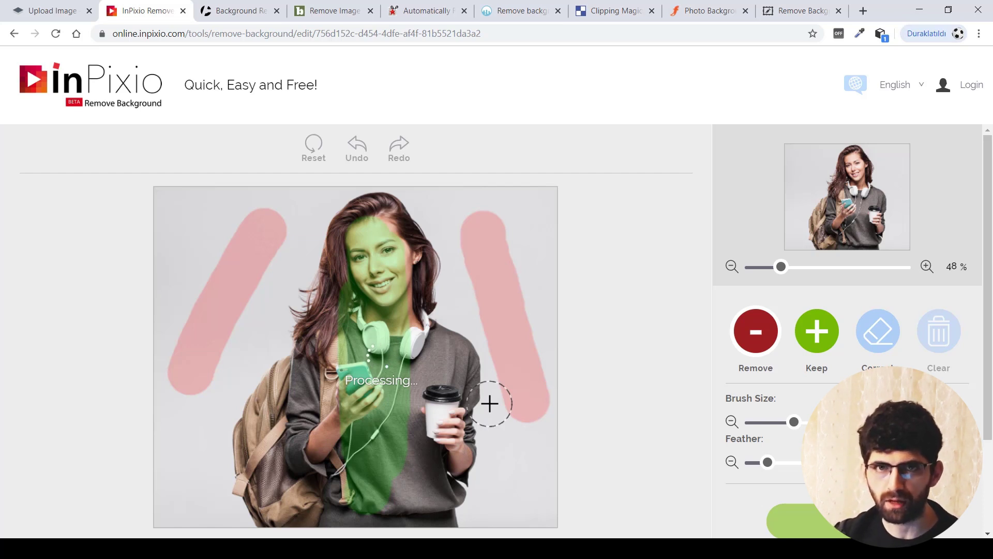
{"action": "left_click", "coordinate": [919, 92]}
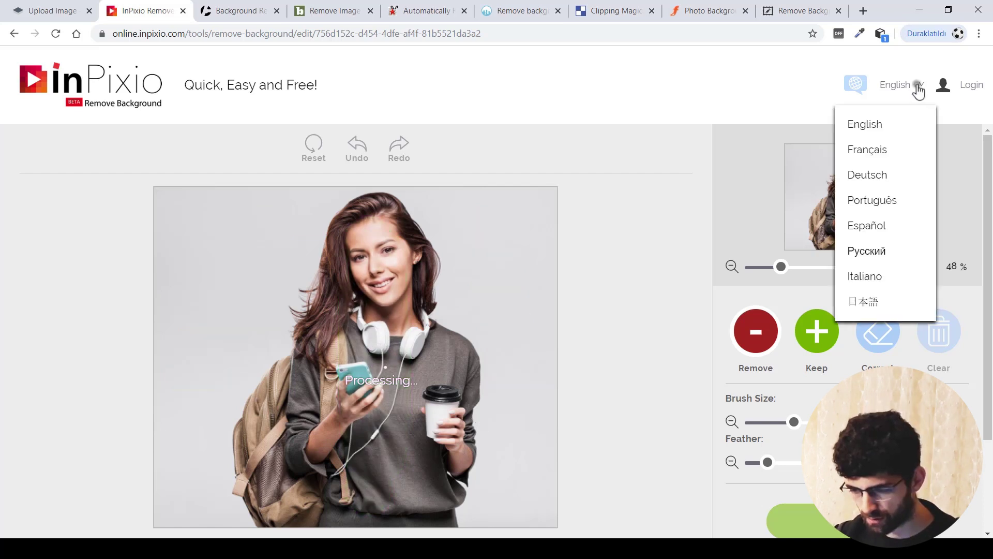
{"action": "left_click", "coordinate": [919, 92]}
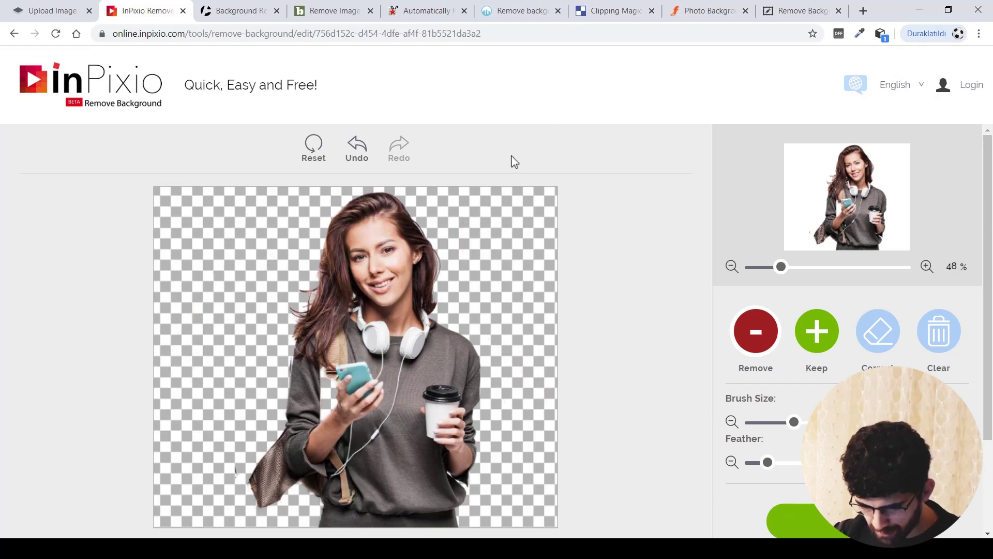
Add Keep strokes over the lower-left sleeve, forearm and sweater hem, checking against remove.bg's cutout
{"action": "left_click", "coordinate": [73, 11]}
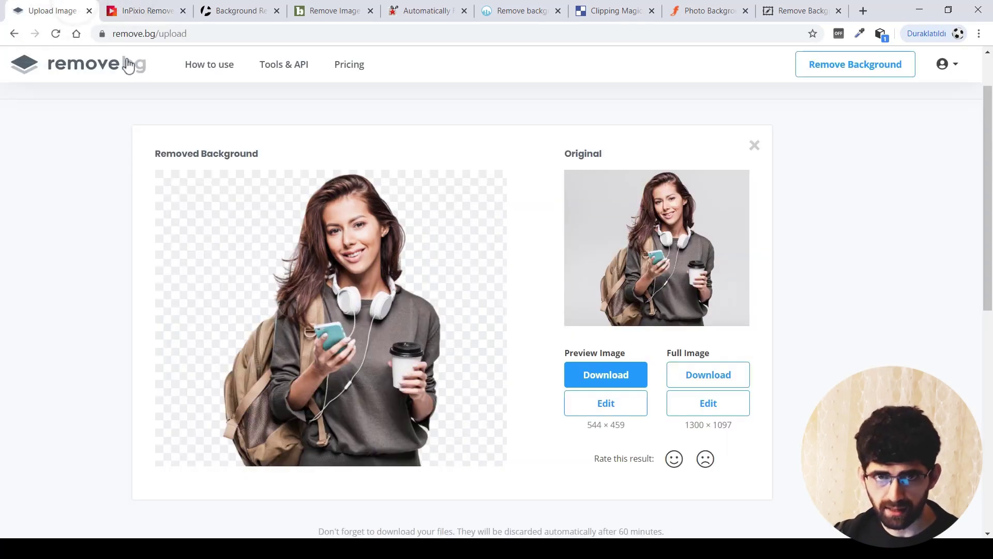
{"action": "left_click", "coordinate": [145, 10]}
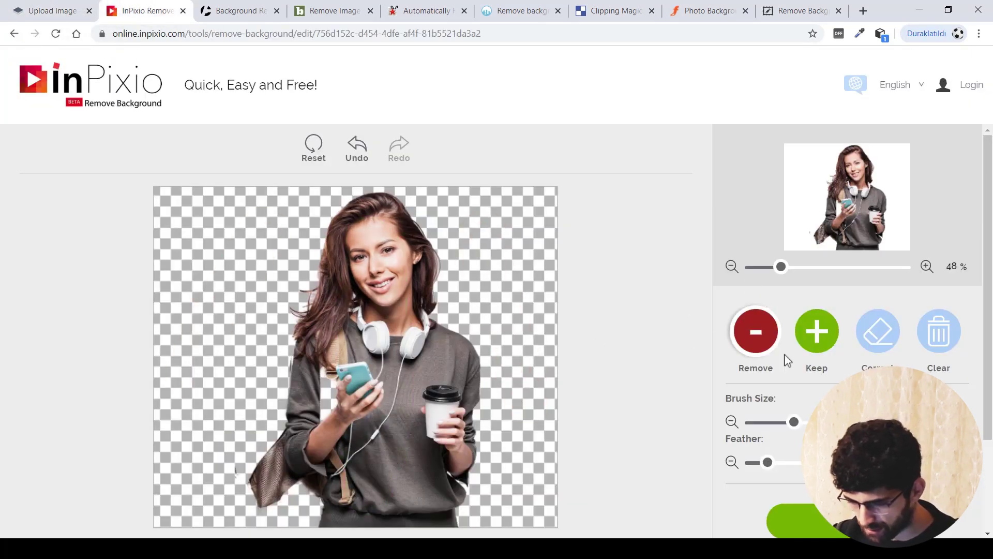
{"action": "left_click", "coordinate": [803, 339]}
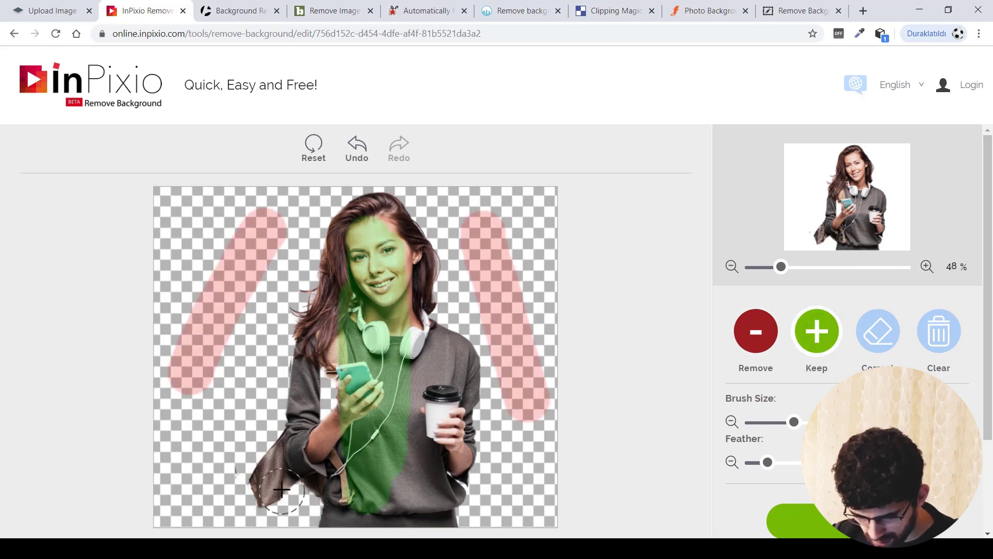
{"action": "mouse_move", "coordinate": [281, 488]}
{"action": "left_mouse_down"}
{"action": "mouse_move", "coordinate": [287, 516]}
{"action": "mouse_move", "coordinate": [313, 512]}
{"action": "left_mouse_up"}
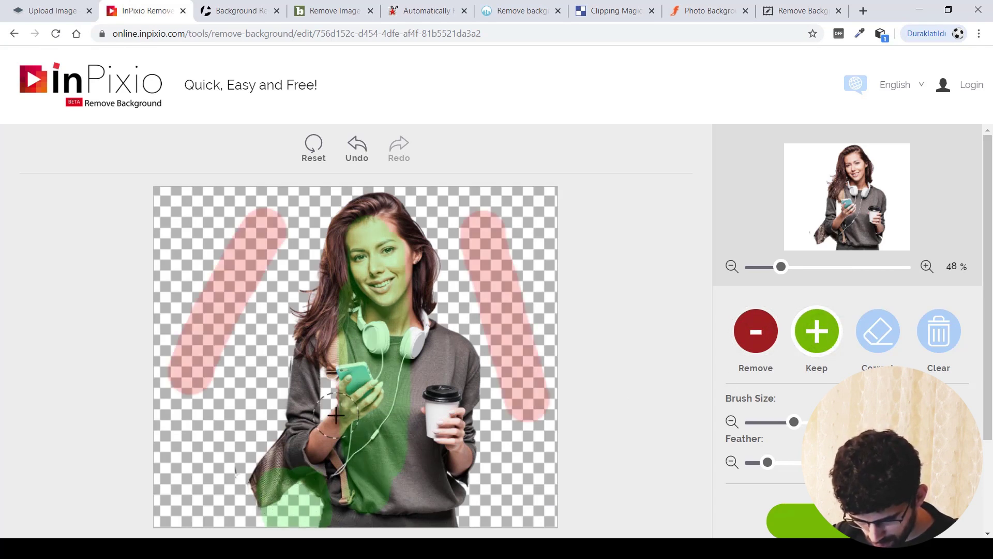
{"action": "left_click_drag", "start_coordinate": [331, 411], "coordinate": [333, 369]}
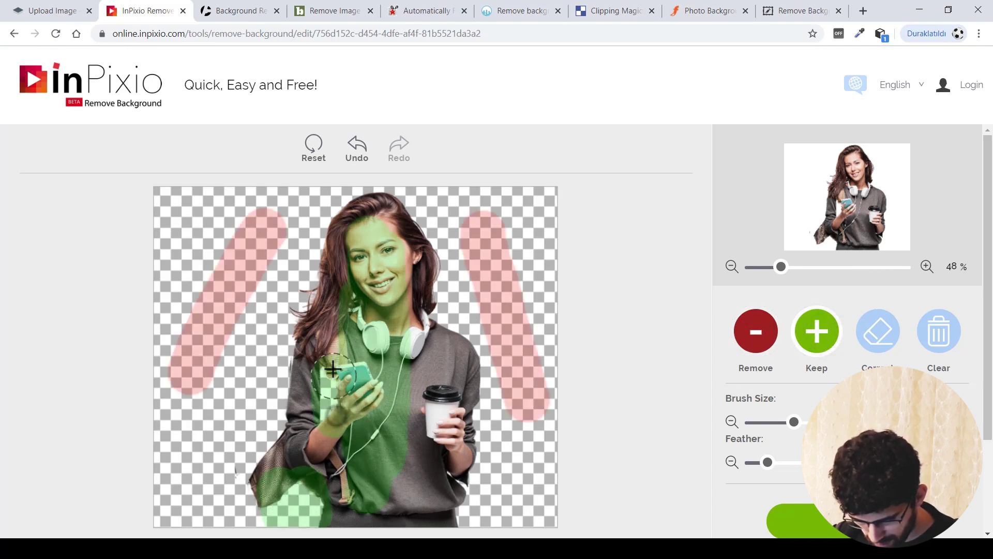
{"action": "left_click", "coordinate": [445, 483]}
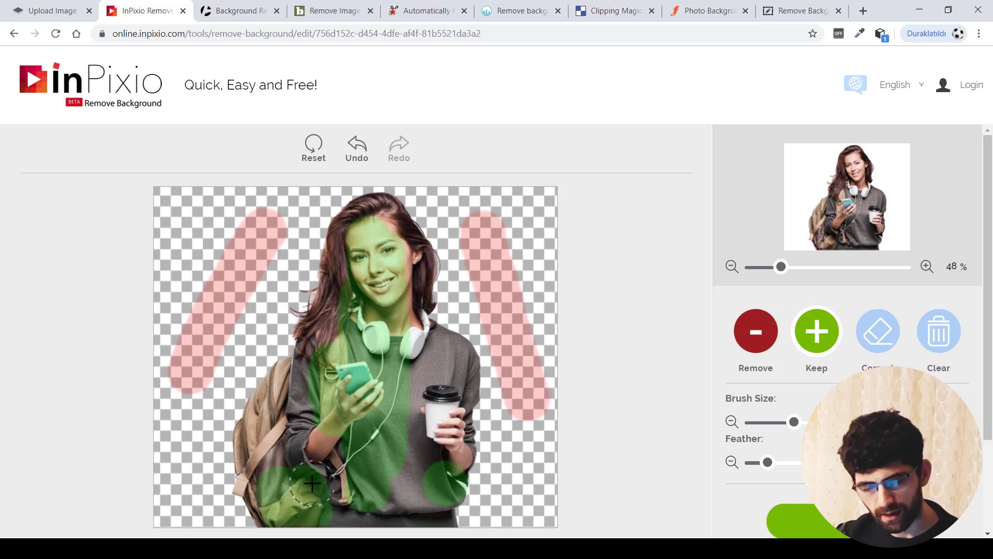
{"action": "left_click", "coordinate": [51, 10]}
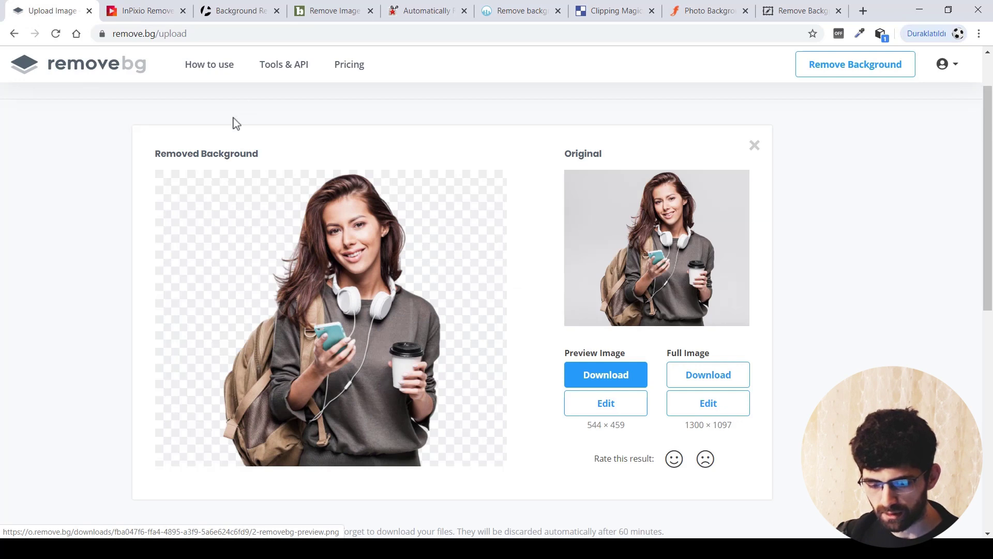
{"action": "left_click", "coordinate": [150, 10]}
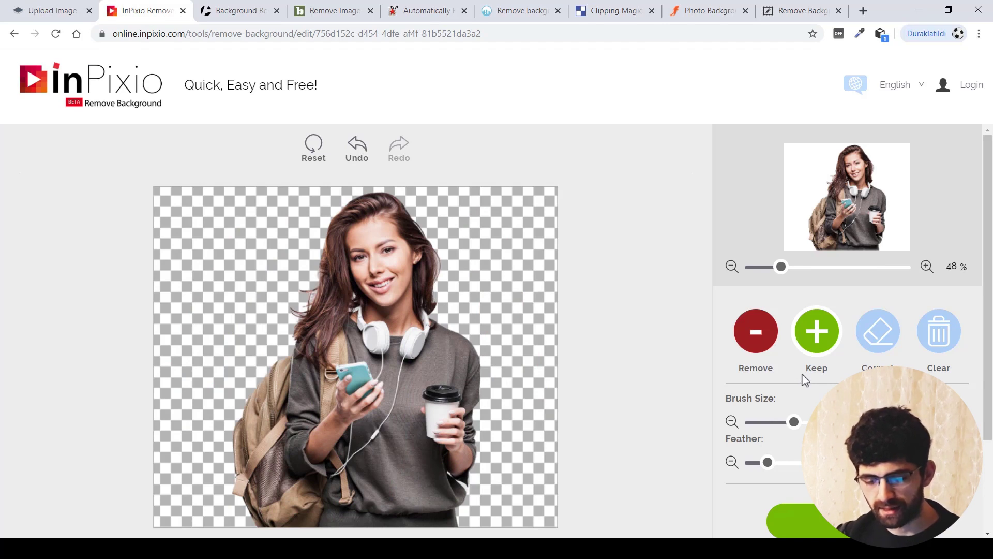
{"action": "scroll", "coordinate": [848, 331], "scroll_direction": "down", "scroll_amount": 3}
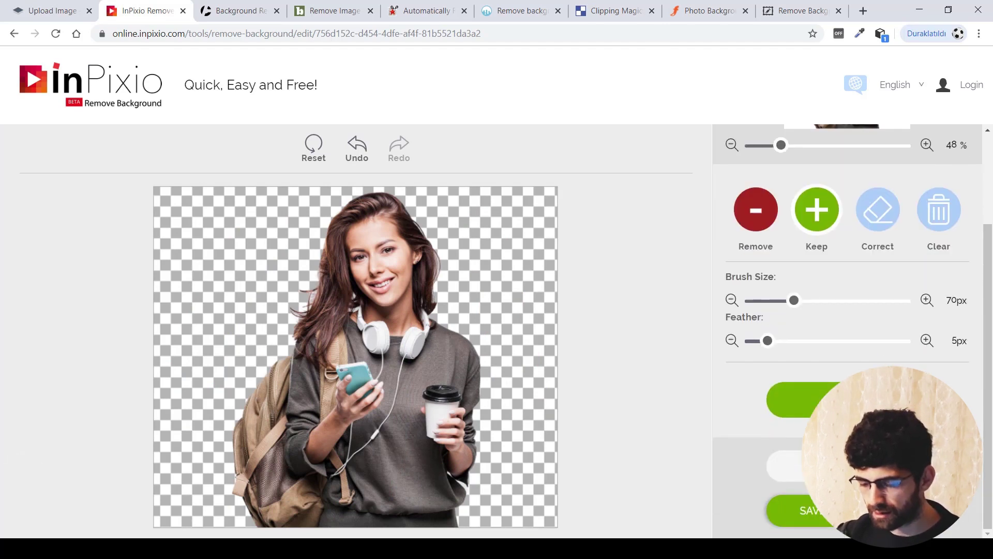
Open the original 2.jpg in a Chrome tab and zoom in to inspect its lower part
{"action": "mouse_move", "coordinate": [75, 524]}
{"action": "left_mouse_down"}
{"action": "mouse_move", "coordinate": [135, 260]}
{"action": "mouse_move", "coordinate": [355, 514]}
{"action": "left_mouse_up"}
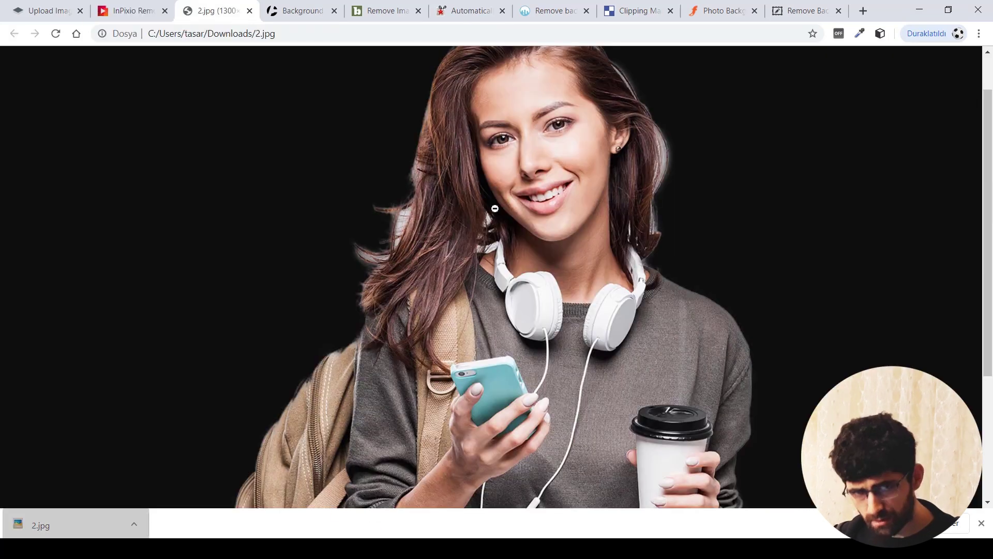
{"action": "left_click", "coordinate": [496, 210]}
{"action": "left_click", "coordinate": [542, 188]}
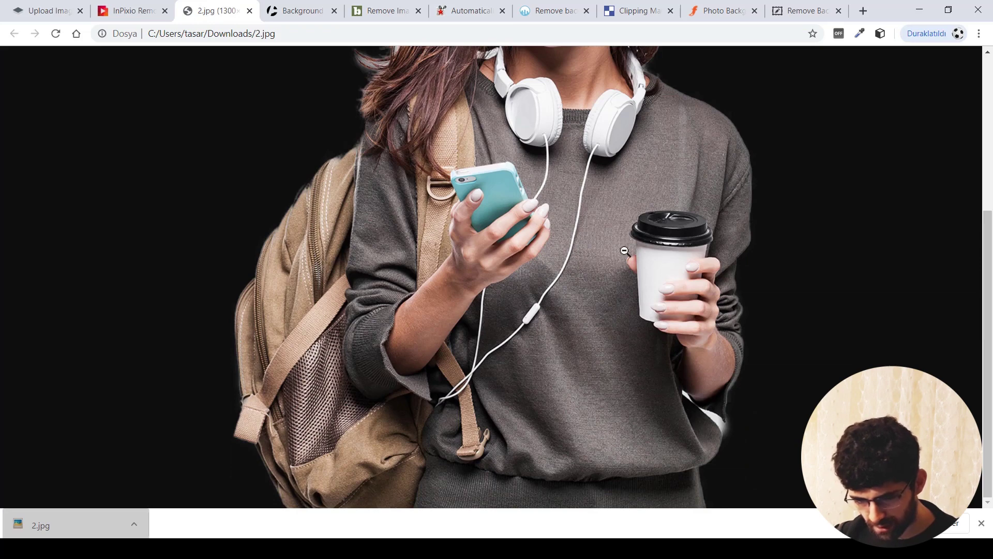
{"action": "left_click", "coordinate": [130, 11]}
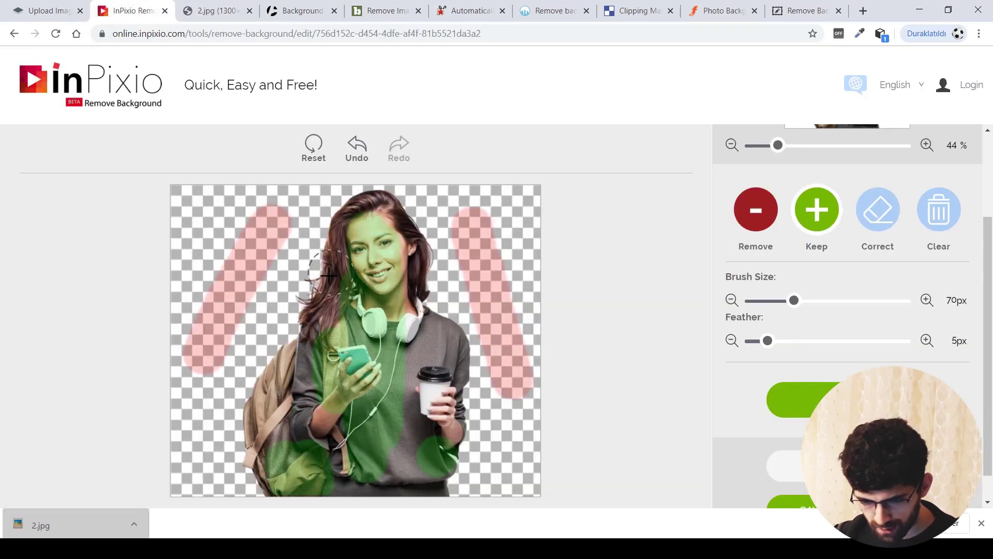
{"action": "left_click", "coordinate": [207, 11]}
{"action": "scroll", "coordinate": [463, 164], "scroll_direction": "up", "scroll_amount": 4}
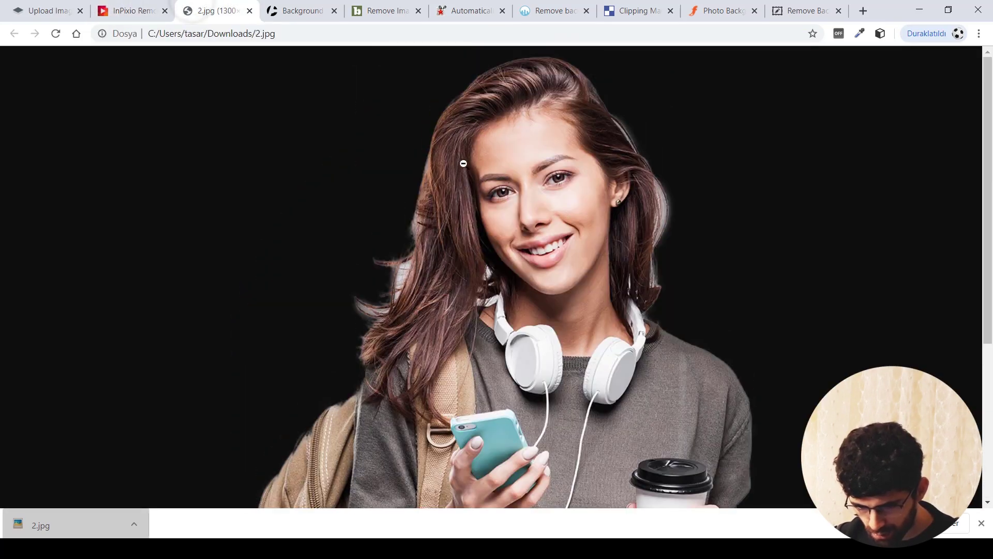
Save remove.bg's preview cutout as 2-removebg-preview.png
{"action": "left_click", "coordinate": [62, 10]}
{"action": "right_click", "coordinate": [325, 237]}
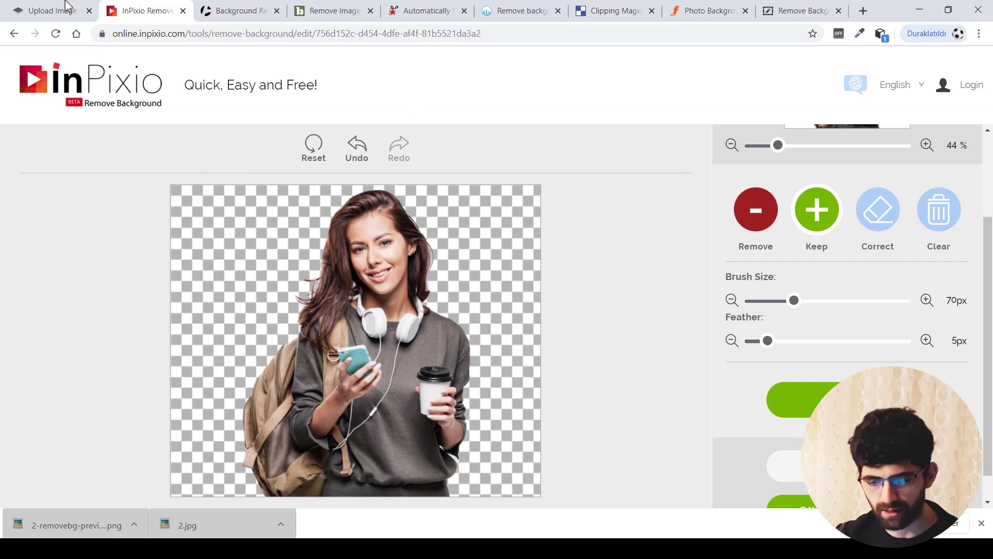
{"action": "left_click", "coordinate": [40, 6]}
{"action": "left_click", "coordinate": [171, 6]}
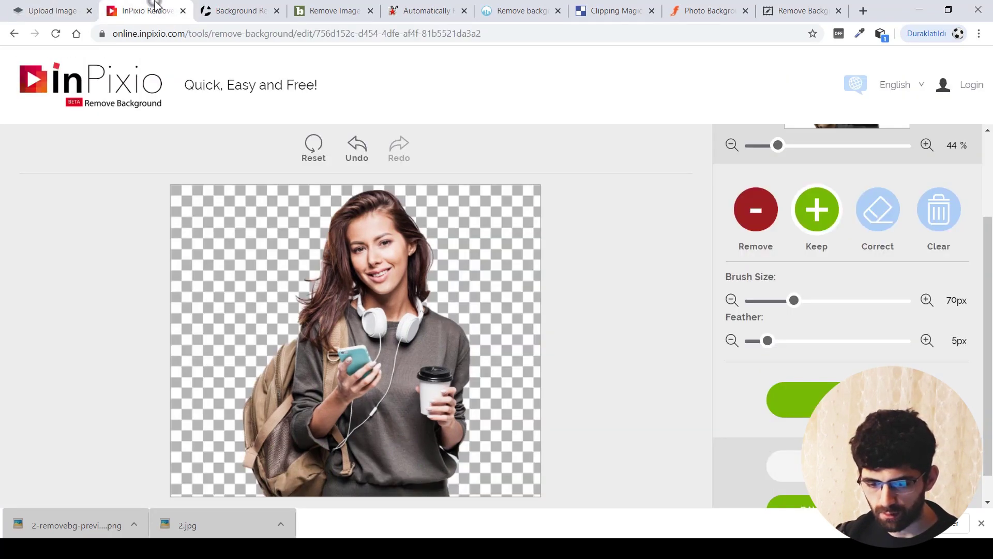
{"action": "left_click", "coordinate": [230, 10]}
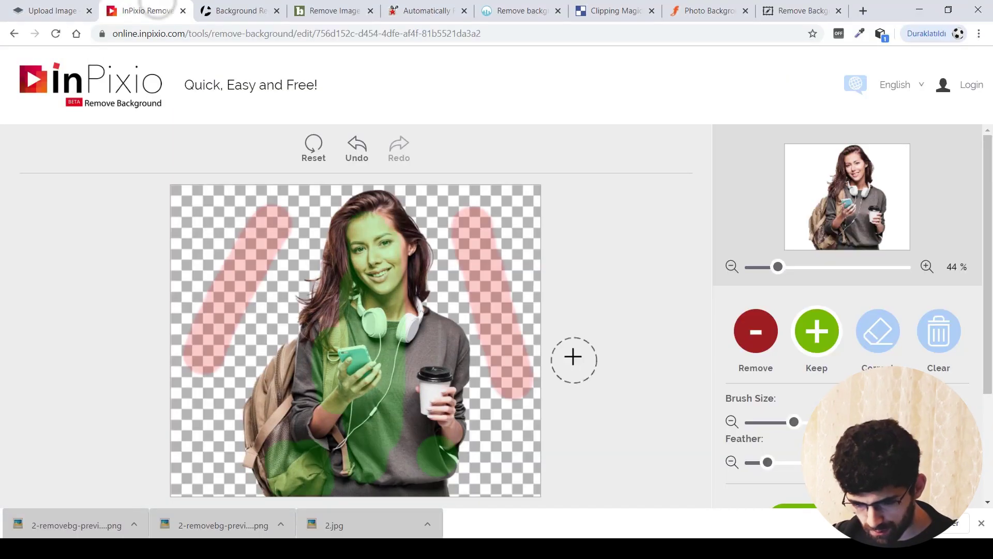
Upload 2.jpg to the Autoclipping background remover
{"action": "key", "text": "ctrl+Tab"}
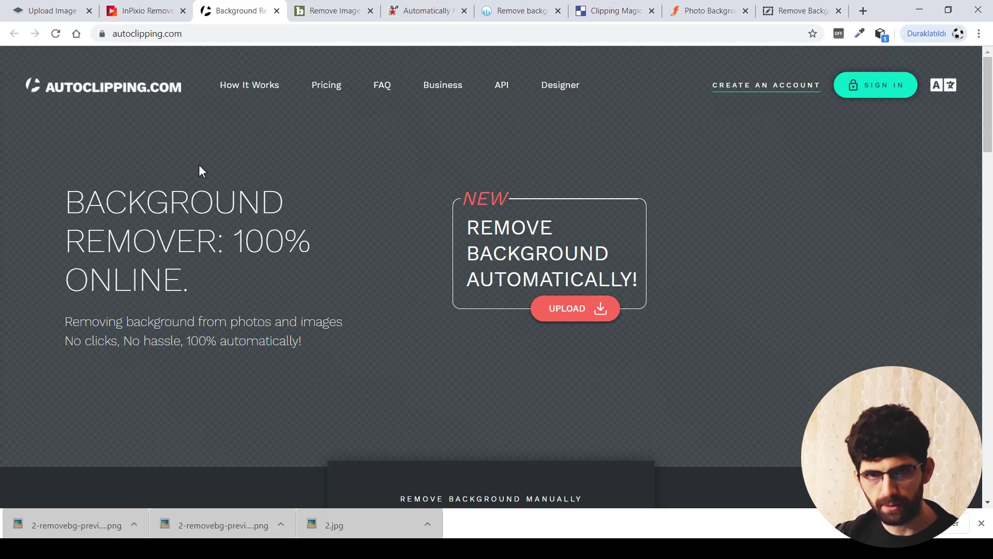
{"action": "key", "text": "BackSpace"}
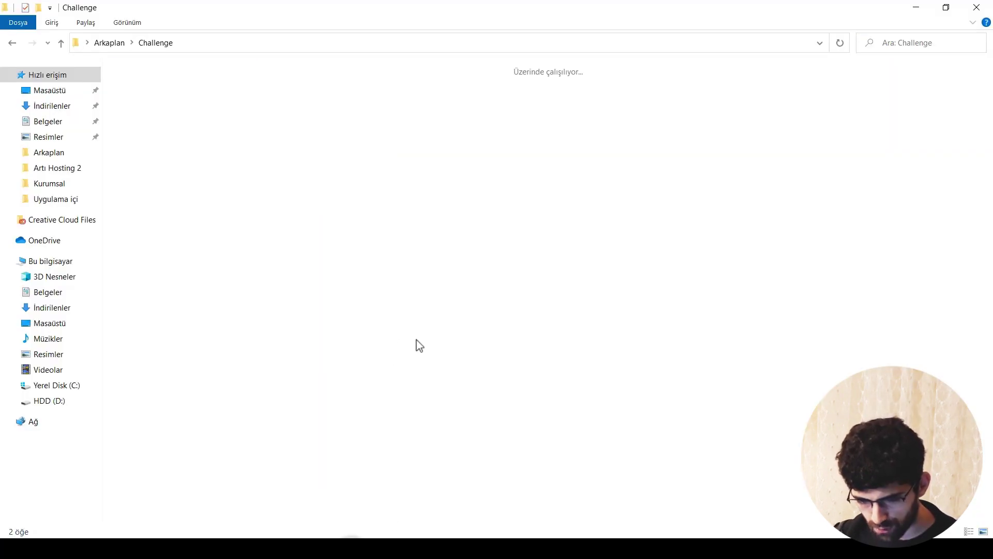
{"action": "mouse_move", "coordinate": [293, 98]}
{"action": "left_mouse_down"}
{"action": "mouse_move", "coordinate": [263, 512]}
{"action": "mouse_move", "coordinate": [466, 299]}
{"action": "left_mouse_up"}
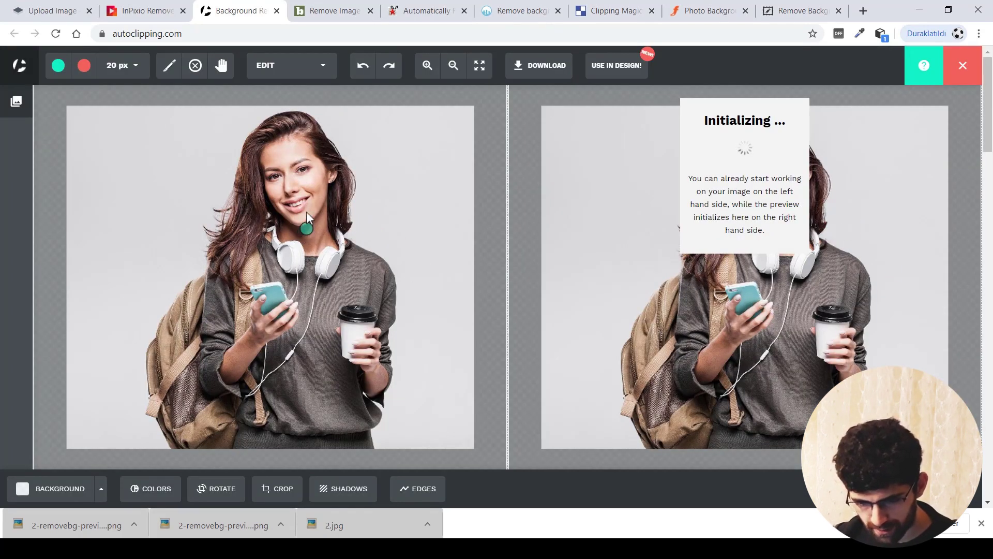
Mark the woman and backpack edge as foreground, and both background sides for removal
{"action": "left_click", "coordinate": [58, 65]}
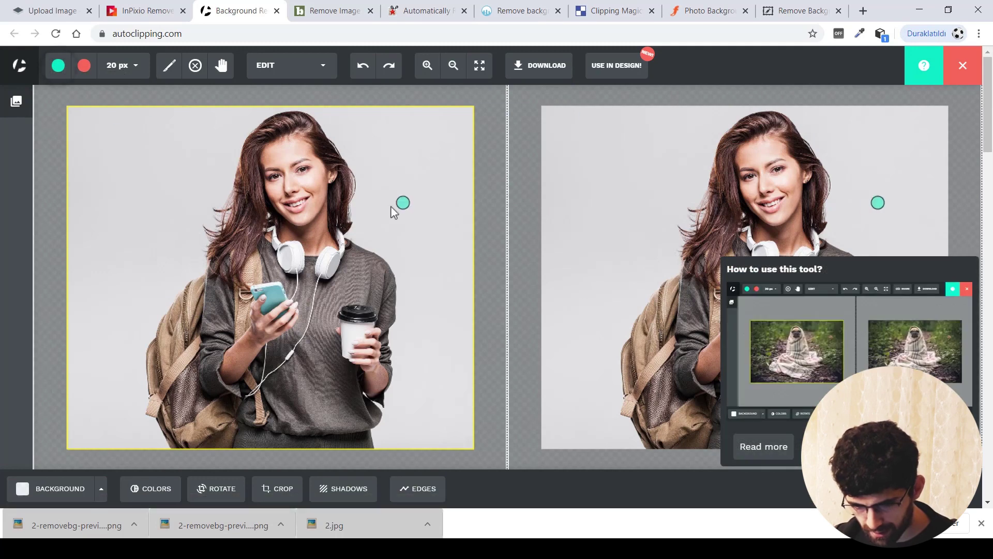
{"action": "left_click_drag", "start_coordinate": [296, 166], "coordinate": [295, 362]}
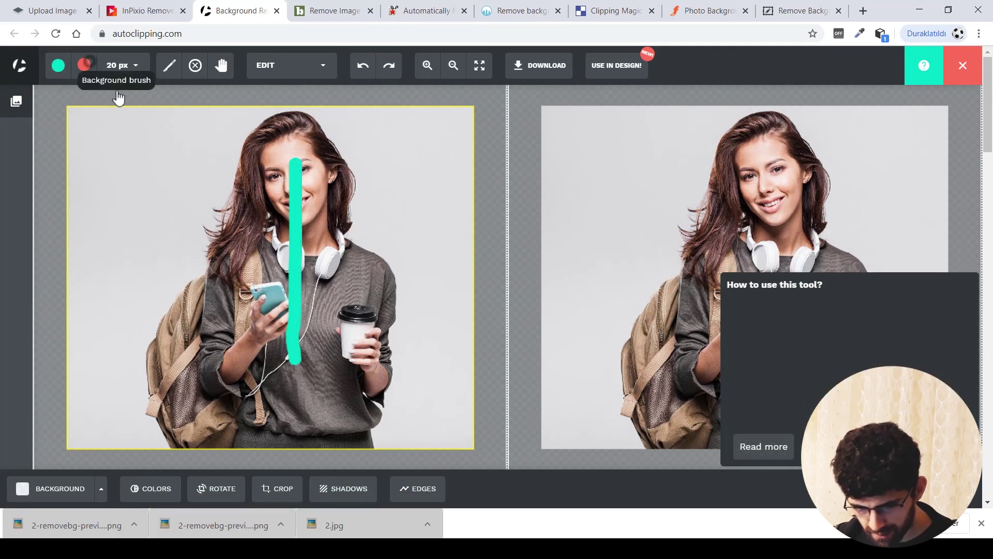
{"action": "left_click", "coordinate": [84, 65]}
{"action": "left_click_drag", "start_coordinate": [174, 146], "coordinate": [121, 291]}
{"action": "left_click_drag", "start_coordinate": [411, 149], "coordinate": [444, 291]}
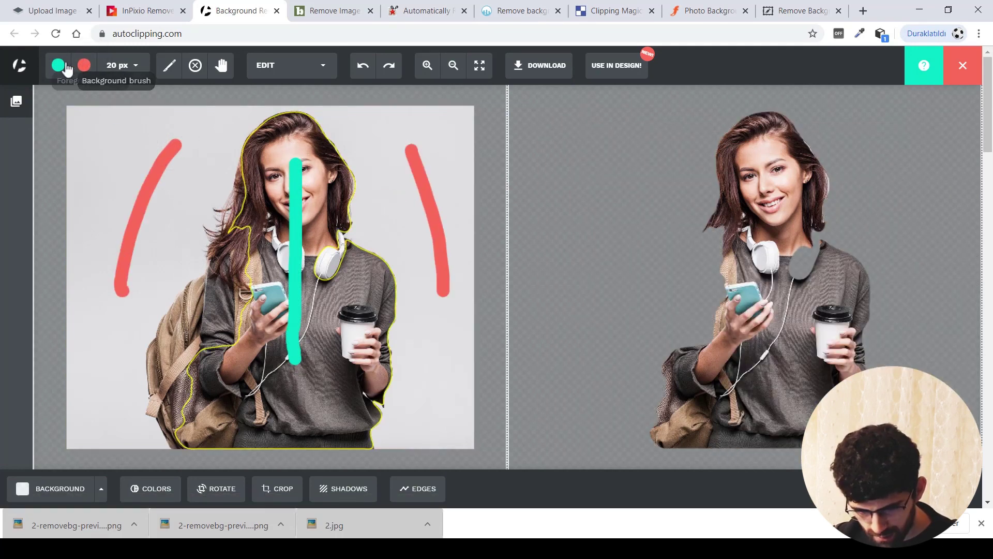
{"action": "left_click", "coordinate": [58, 65]}
{"action": "mouse_move", "coordinate": [209, 285]}
{"action": "left_mouse_down"}
{"action": "mouse_move", "coordinate": [174, 407]}
{"action": "mouse_move", "coordinate": [199, 429]}
{"action": "left_mouse_up"}
{"action": "left_click_drag", "start_coordinate": [156, 396], "coordinate": [153, 414]}
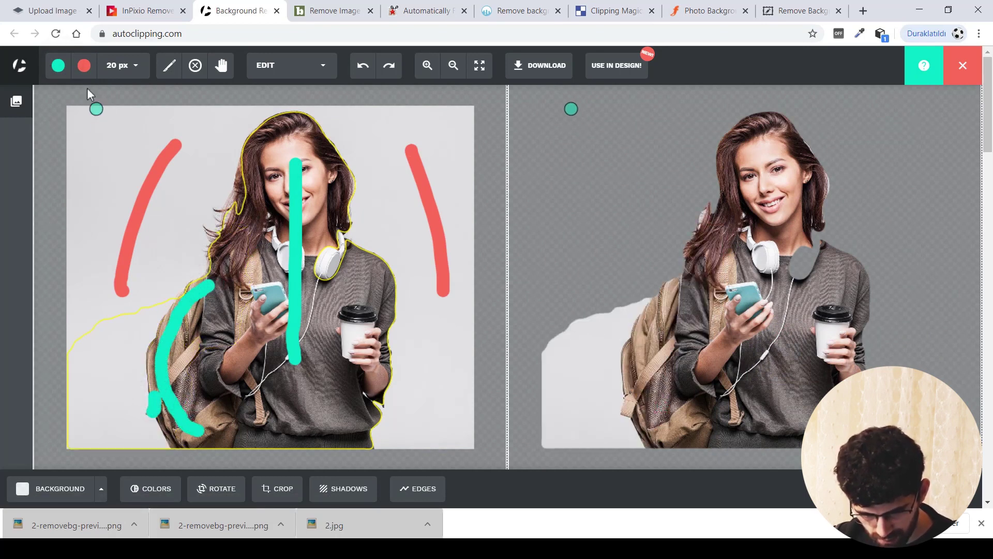
Remove the lower-left background and hair gap, restore the headphone, undo the stray mark, then request download
{"action": "left_click", "coordinate": [83, 65]}
{"action": "left_click_drag", "start_coordinate": [130, 314], "coordinate": [141, 448]}
{"action": "left_click_drag", "start_coordinate": [136, 414], "coordinate": [141, 427]}
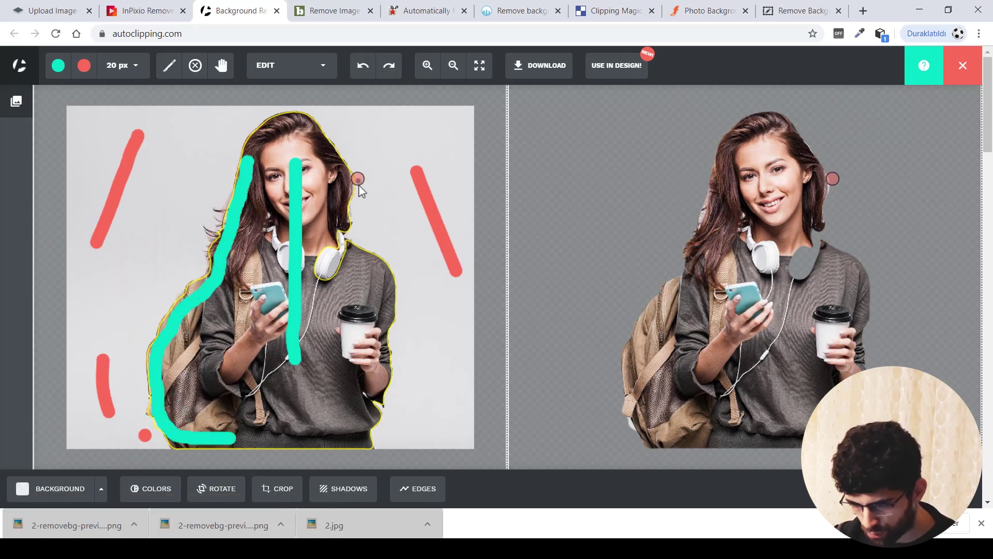
{"action": "left_click_drag", "start_coordinate": [358, 176], "coordinate": [358, 197]}
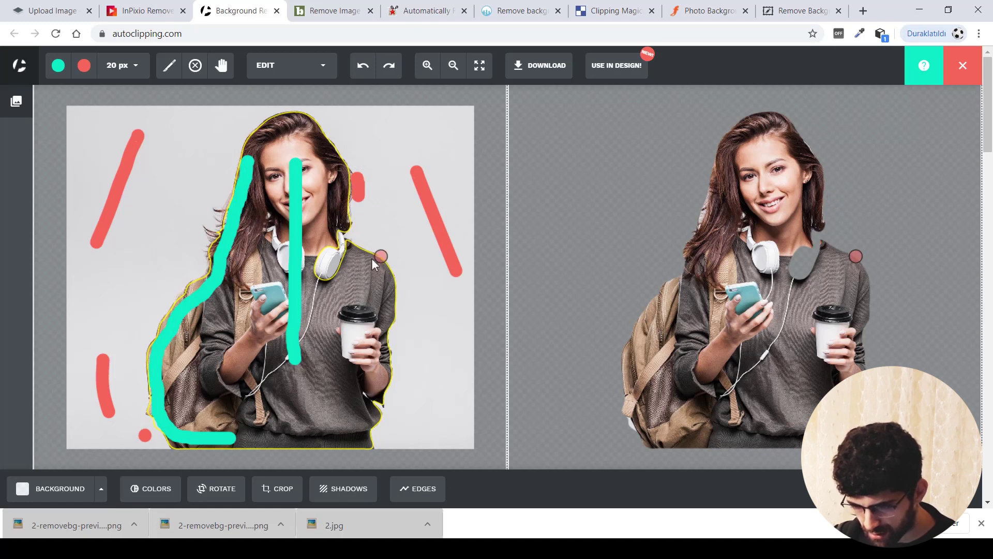
{"action": "left_click", "coordinate": [58, 65]}
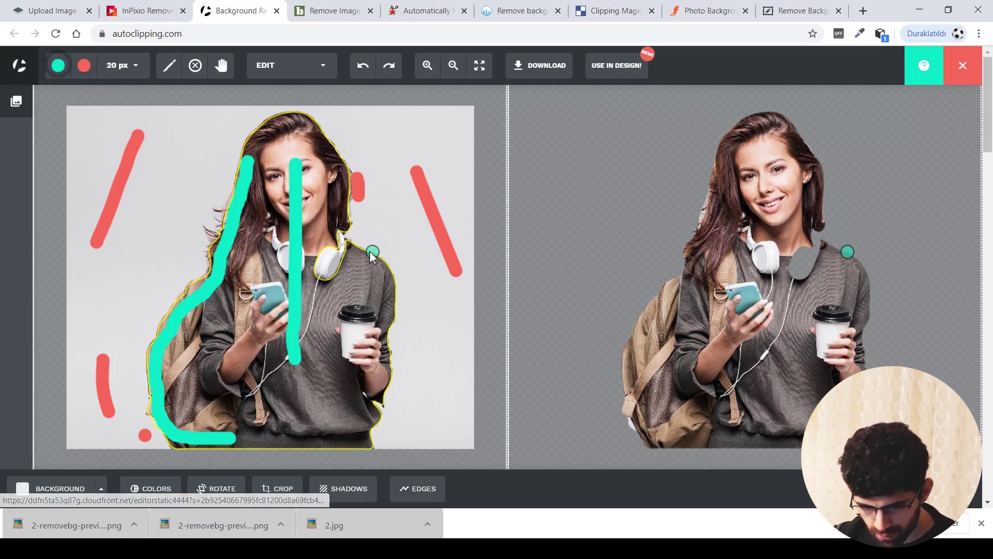
{"action": "left_click_drag", "start_coordinate": [341, 234], "coordinate": [333, 270]}
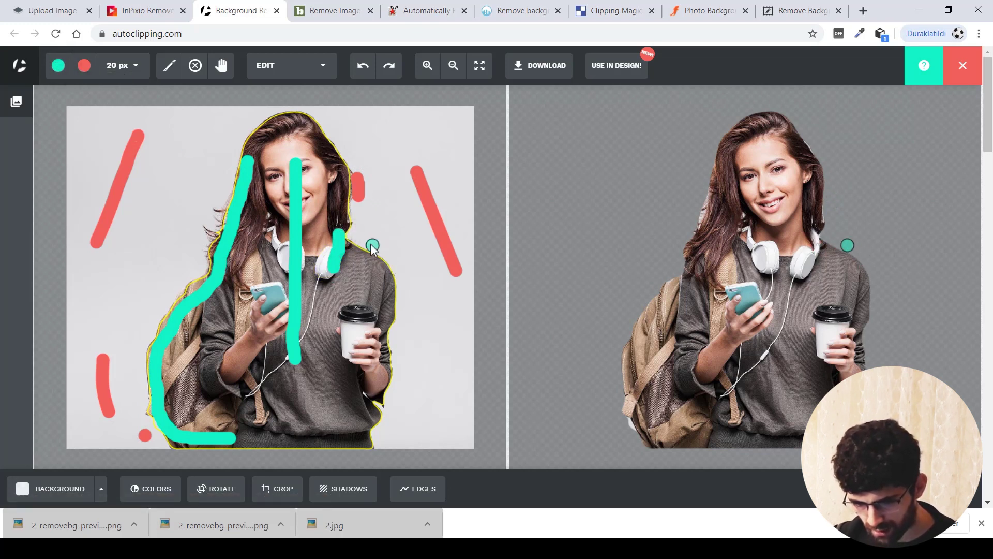
{"action": "left_click", "coordinate": [212, 239]}
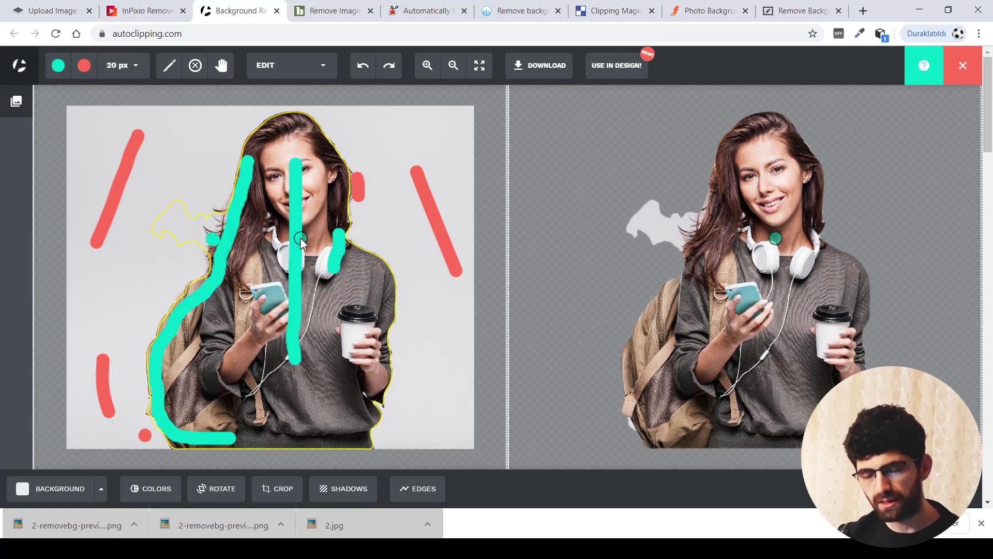
{"action": "left_click", "coordinate": [363, 65]}
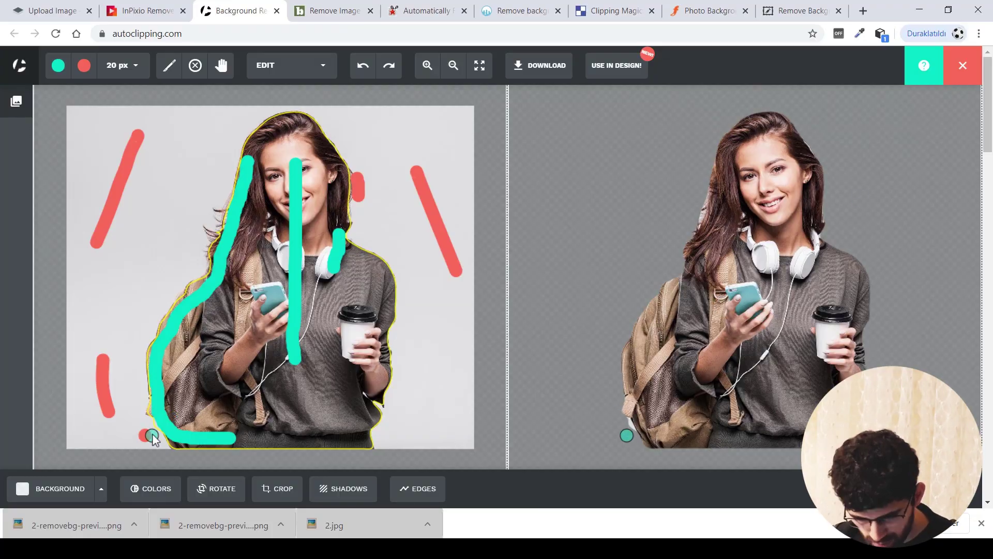
{"action": "left_click", "coordinate": [84, 66]}
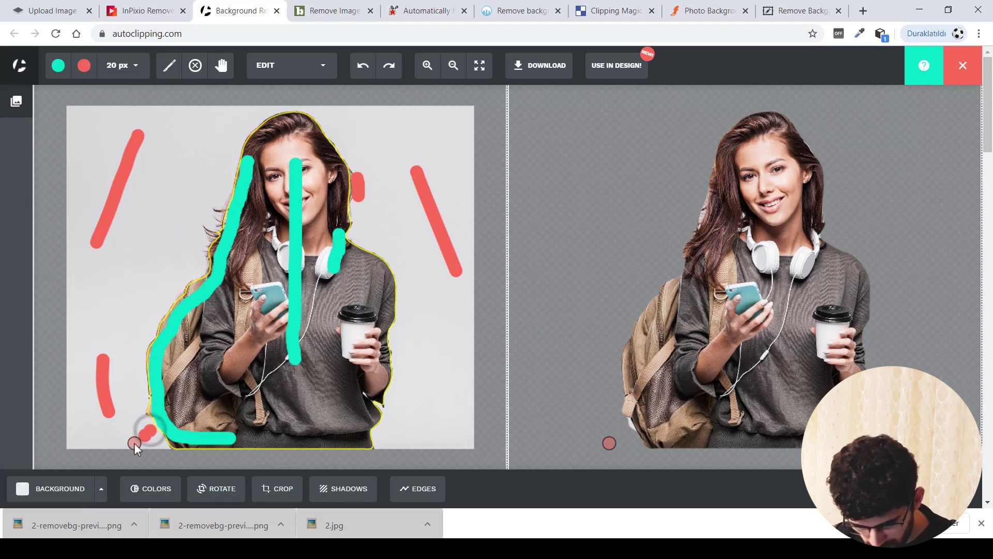
{"action": "left_click", "coordinate": [540, 65]}
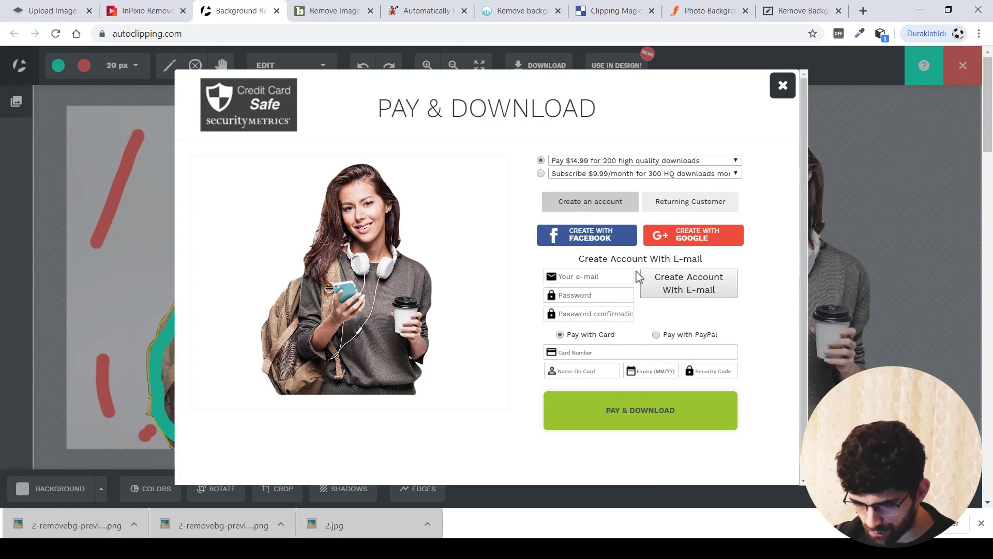
Check the one-time and monthly plan prices, dismiss the payment dialog, and save a cutout screenshot
{"action": "left_click", "coordinate": [616, 161]}
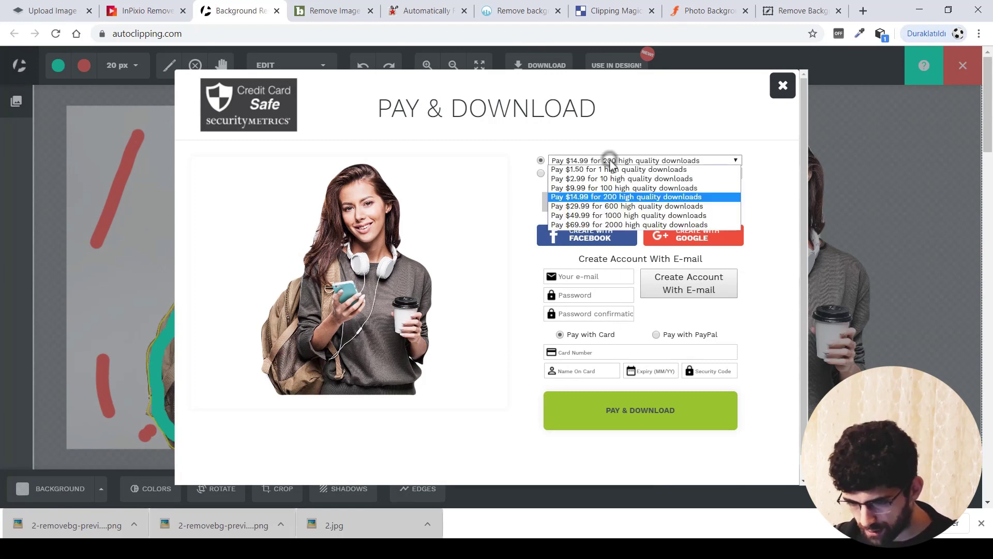
{"action": "left_click", "coordinate": [675, 111]}
{"action": "left_click", "coordinate": [642, 173]}
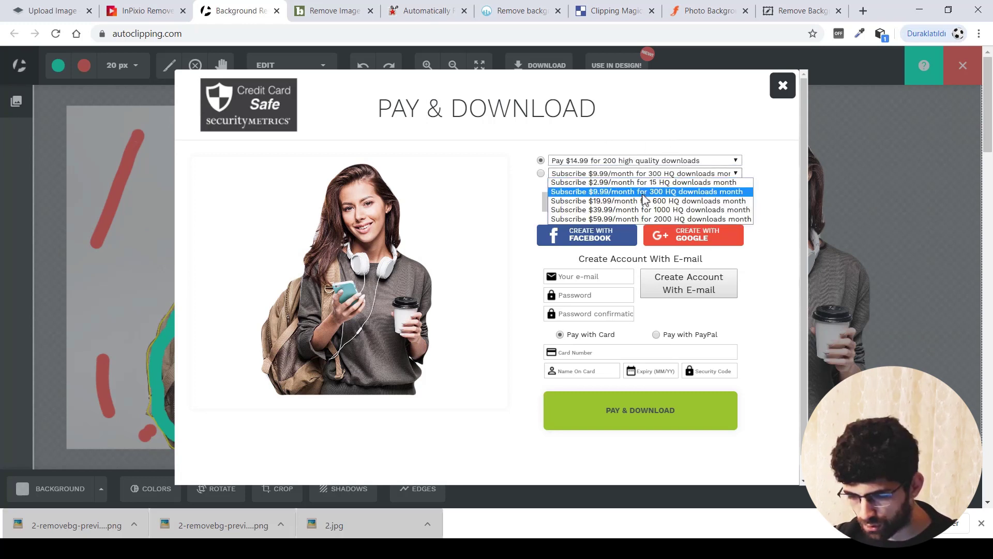
{"action": "left_click", "coordinate": [692, 120]}
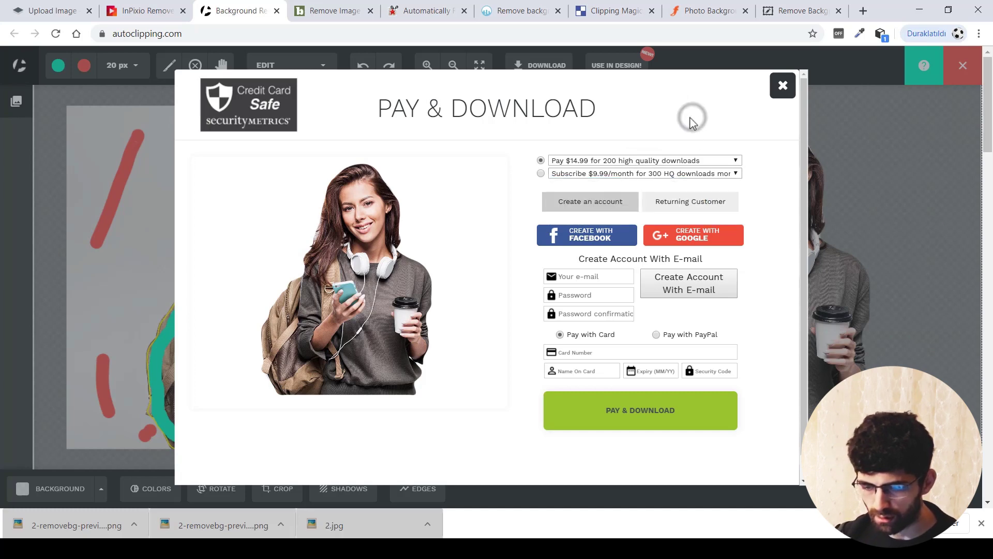
{"action": "key", "text": "Escape"}
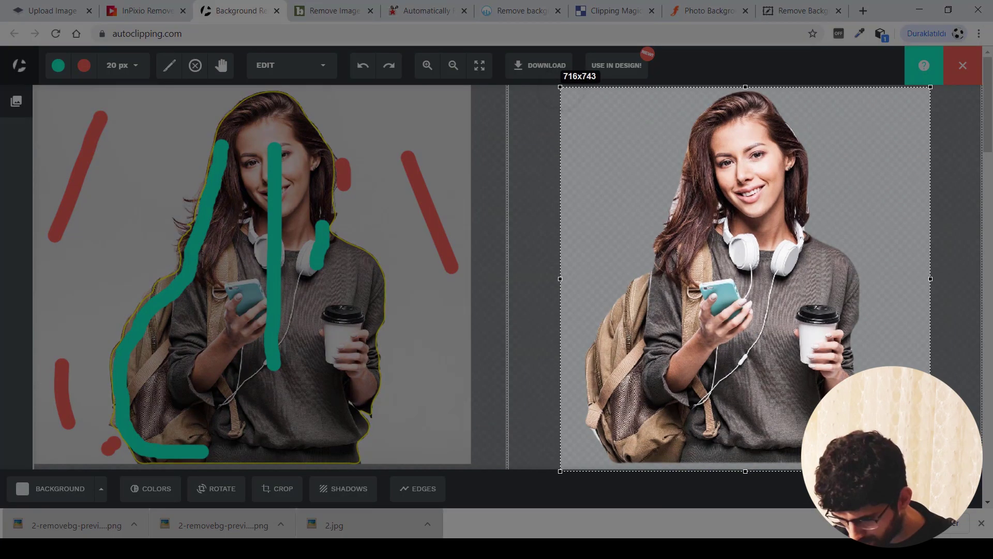
{"action": "left_click_drag", "start_coordinate": [927, 368], "coordinate": [913, 368]}
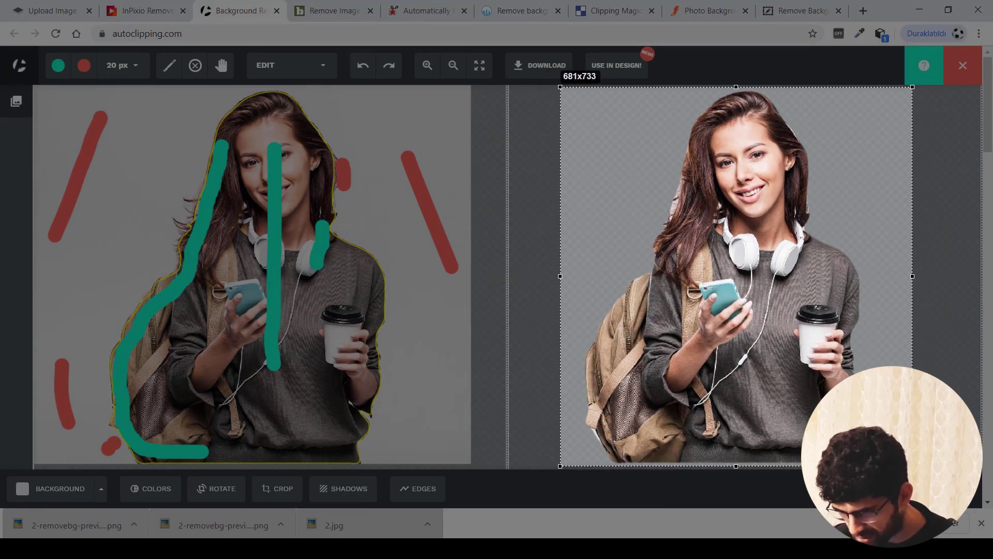
{"action": "key", "text": "ctrl+s"}
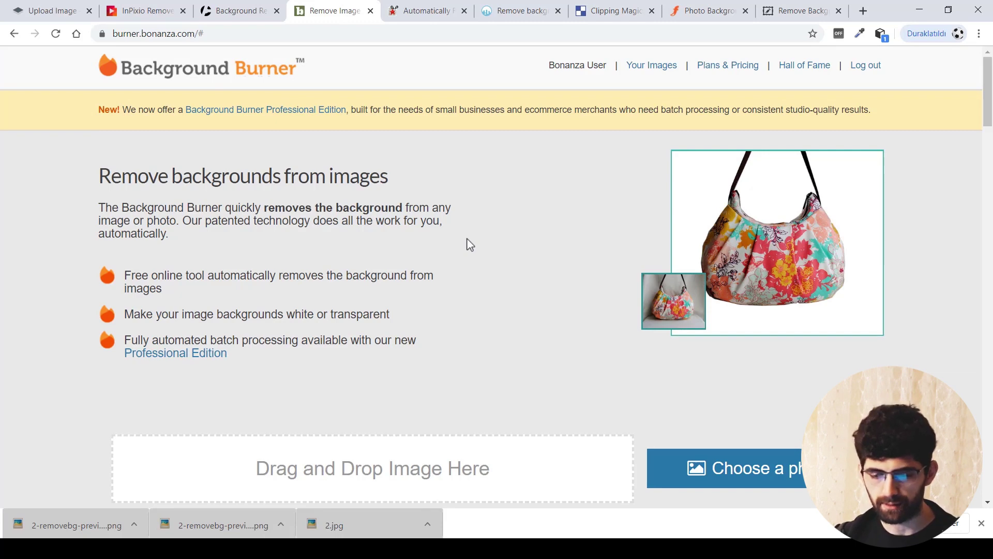
Upload 2.jpg to Background Burner and open the touch-up editor for the first of five results
{"action": "scroll", "coordinate": [468, 243], "scroll_direction": "down", "scroll_amount": 1}
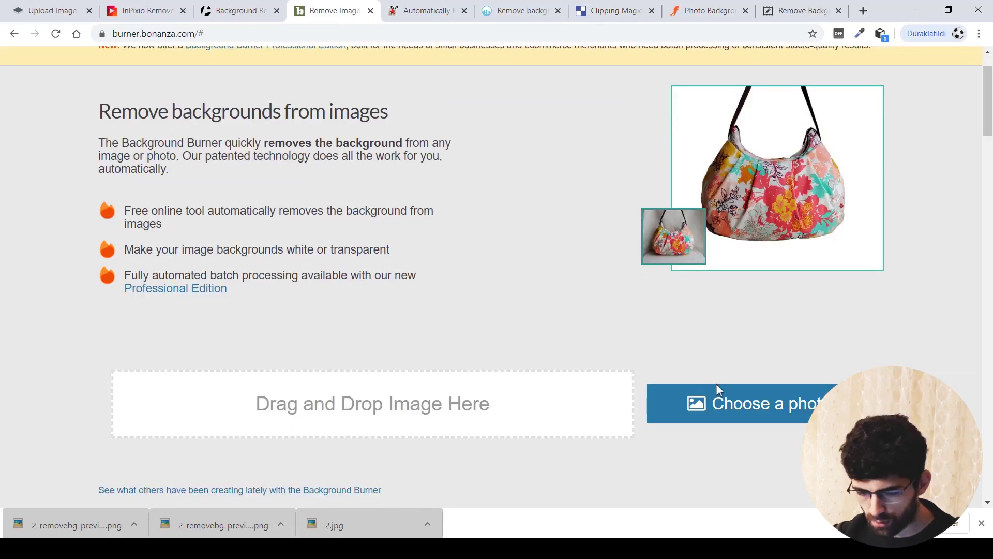
{"action": "left_click", "coordinate": [748, 418]}
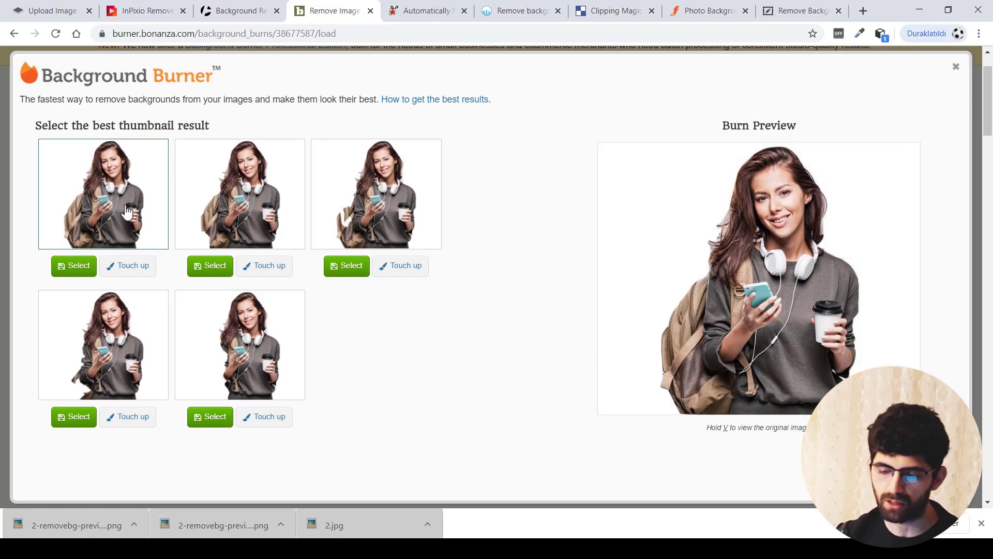
{"action": "left_click", "coordinate": [124, 265]}
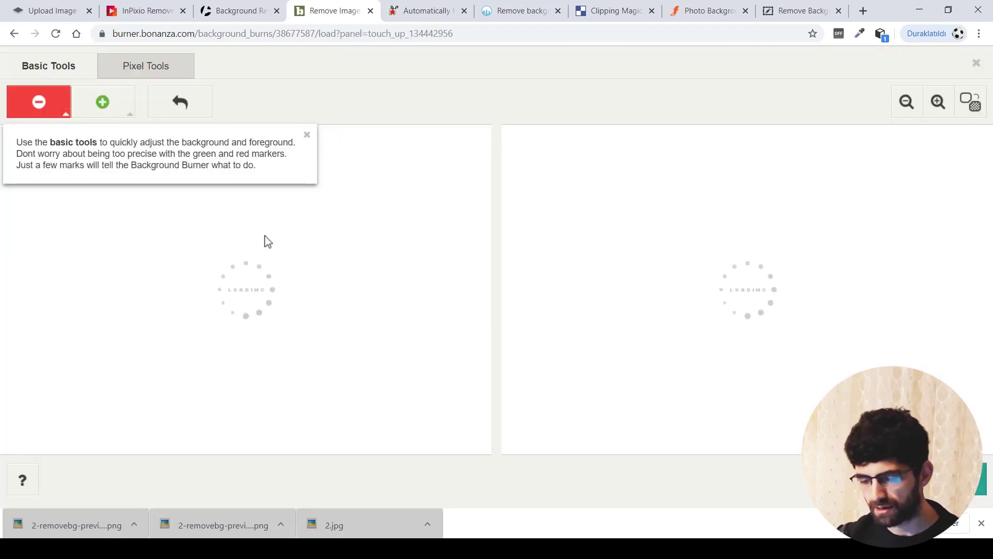
Mark the stray hair strand on the left of the first result as foreground
{"action": "left_click", "coordinate": [307, 135]}
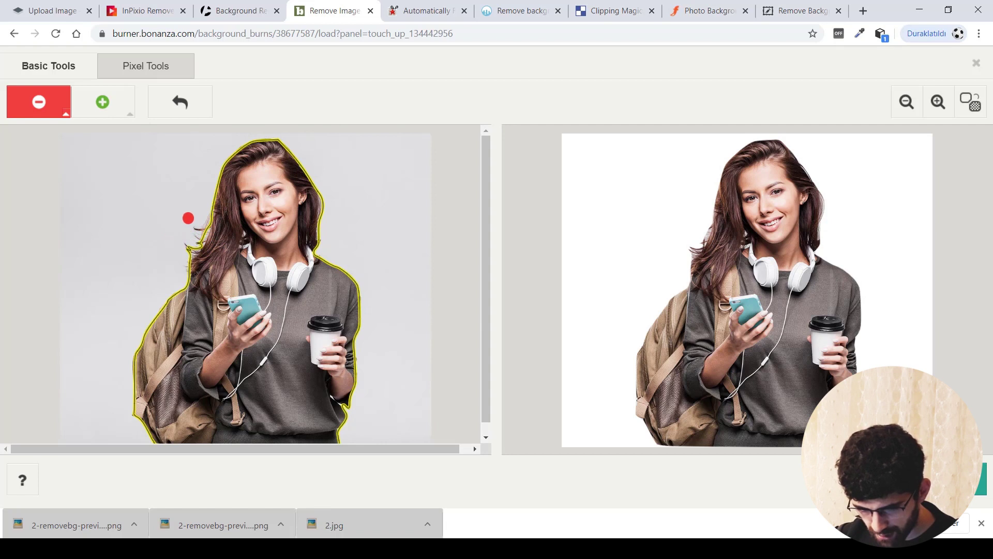
{"action": "left_click", "coordinate": [102, 102]}
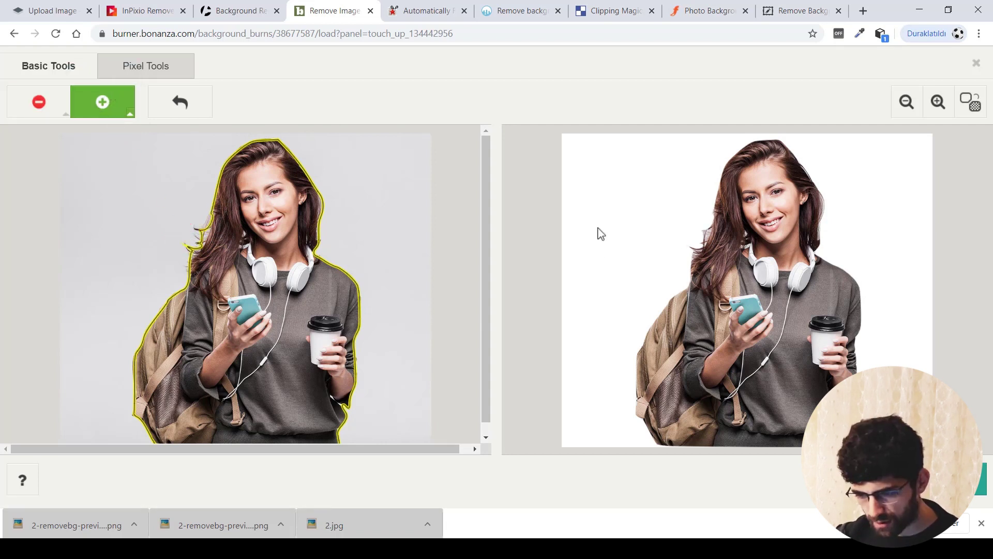
{"action": "left_click_drag", "start_coordinate": [214, 218], "coordinate": [201, 241]}
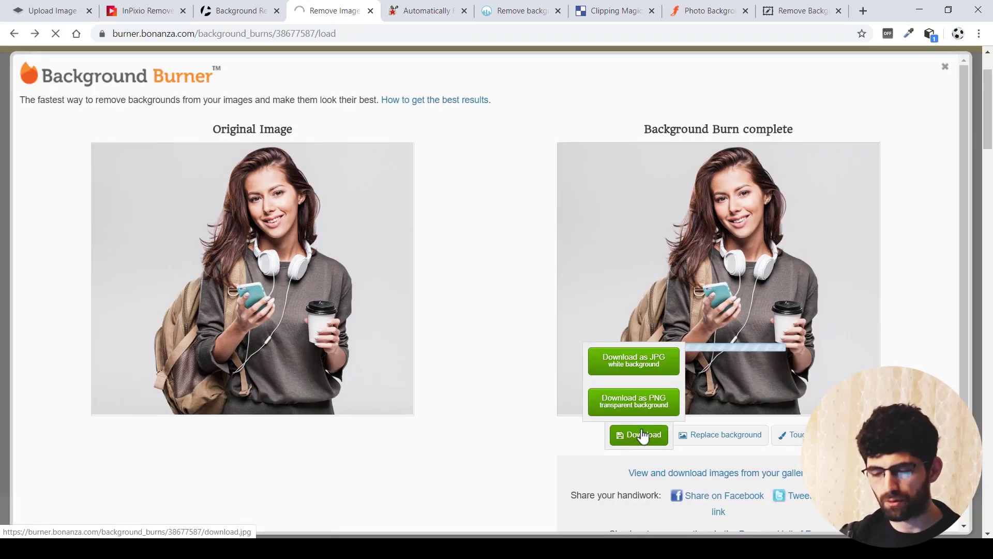
Download the cutout as a white-background JPG and as the transparent 2_burned.png
{"action": "left_click", "coordinate": [642, 437]}
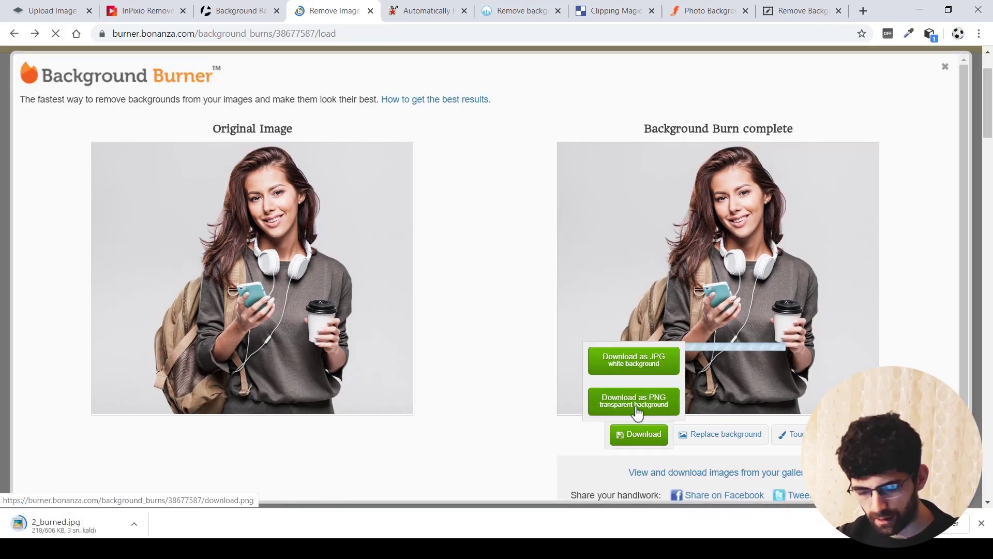
{"action": "left_click", "coordinate": [637, 411]}
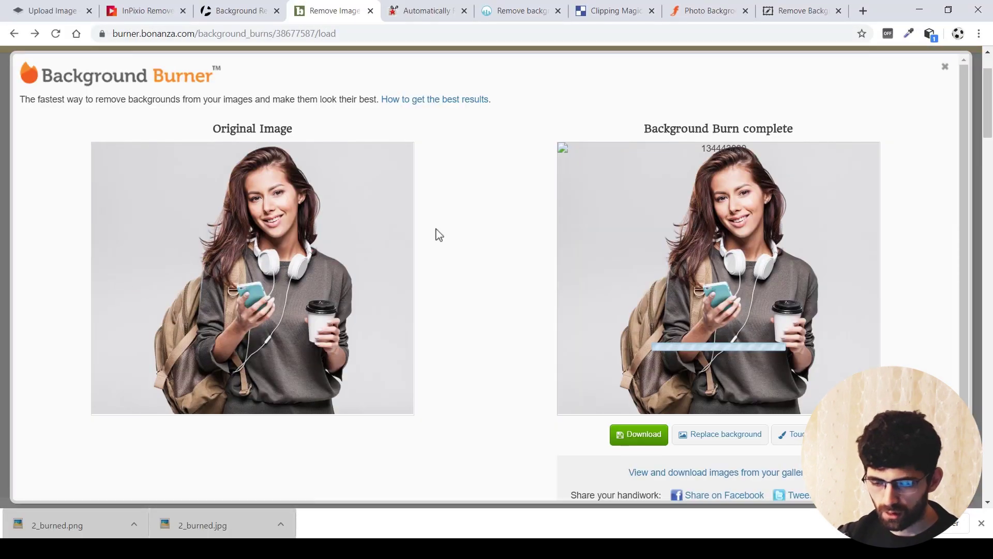
{"action": "scroll", "coordinate": [430, 242], "scroll_direction": "down", "scroll_amount": 1}
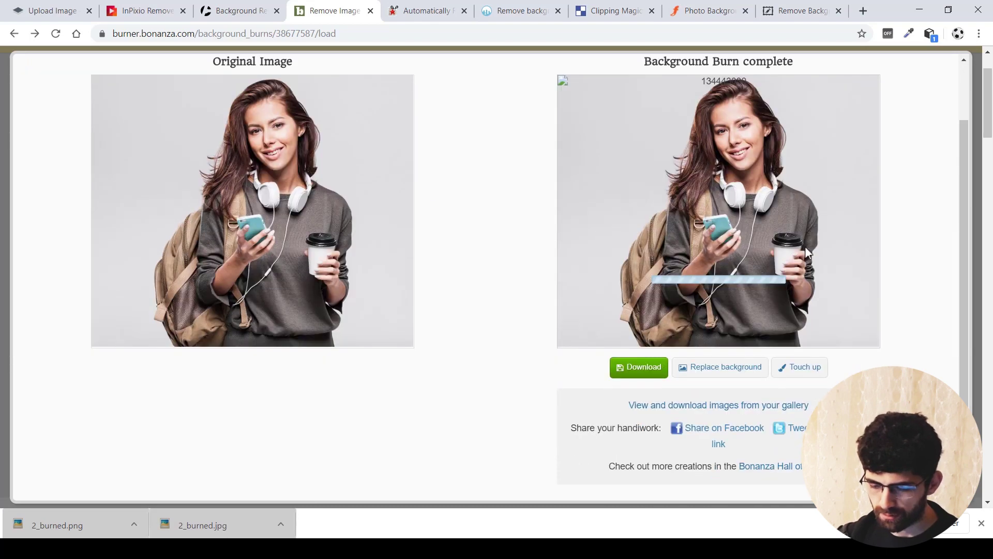
{"action": "scroll", "coordinate": [955, 99], "scroll_direction": "up", "scroll_amount": 2}
{"action": "left_click", "coordinate": [21, 65]}
{"action": "key", "text": "ctrl+Tab"}
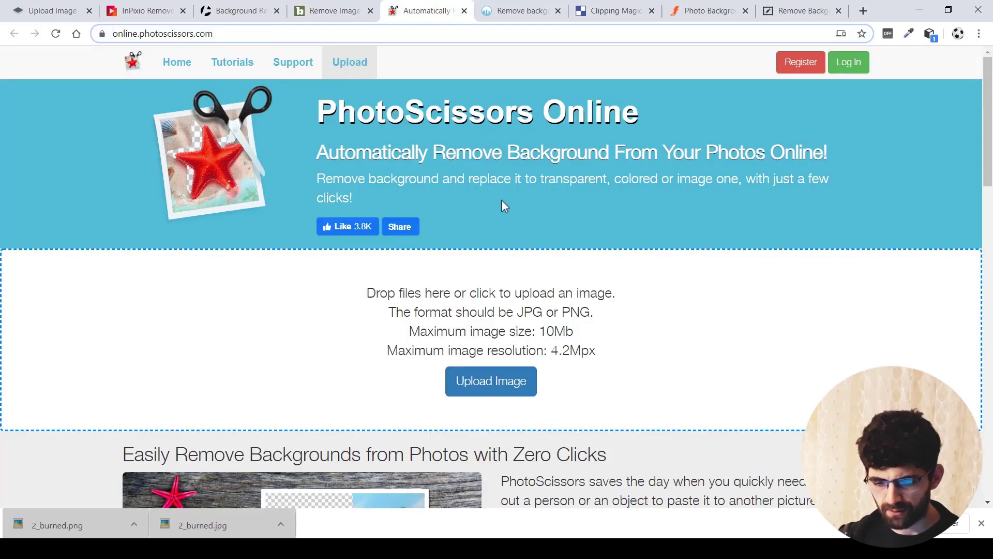
Upload 2.jpg to PhotoScissors Online and review the girl's transparent cutout
{"action": "key", "text": "alt+Tab"}
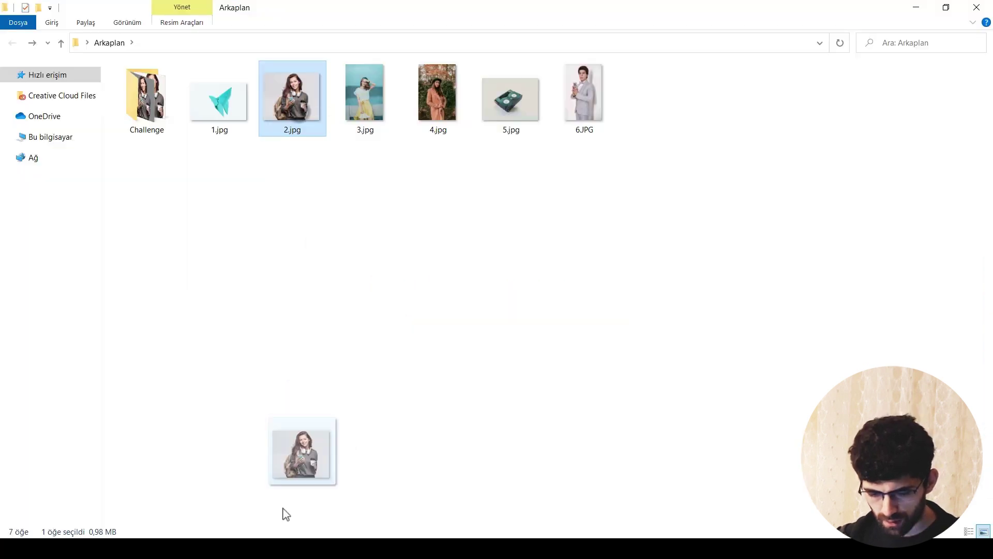
{"action": "mouse_move", "coordinate": [292, 96]}
{"action": "left_mouse_down"}
{"action": "mouse_move", "coordinate": [253, 536]}
{"action": "mouse_move", "coordinate": [504, 374]}
{"action": "left_mouse_up"}
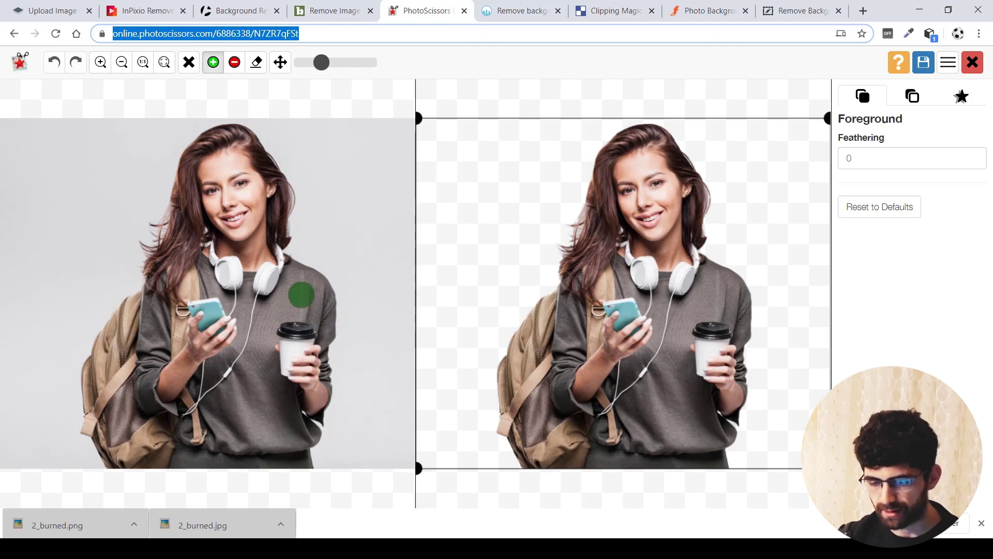
{"action": "scroll", "coordinate": [303, 296], "scroll_direction": "down", "scroll_amount": 3}
{"action": "scroll", "coordinate": [303, 296], "scroll_direction": "up", "scroll_amount": 1}
{"action": "scroll", "coordinate": [297, 290], "scroll_direction": "up", "scroll_amount": 1}
{"action": "scroll", "coordinate": [583, 192], "scroll_direction": "up", "scroll_amount": 2}
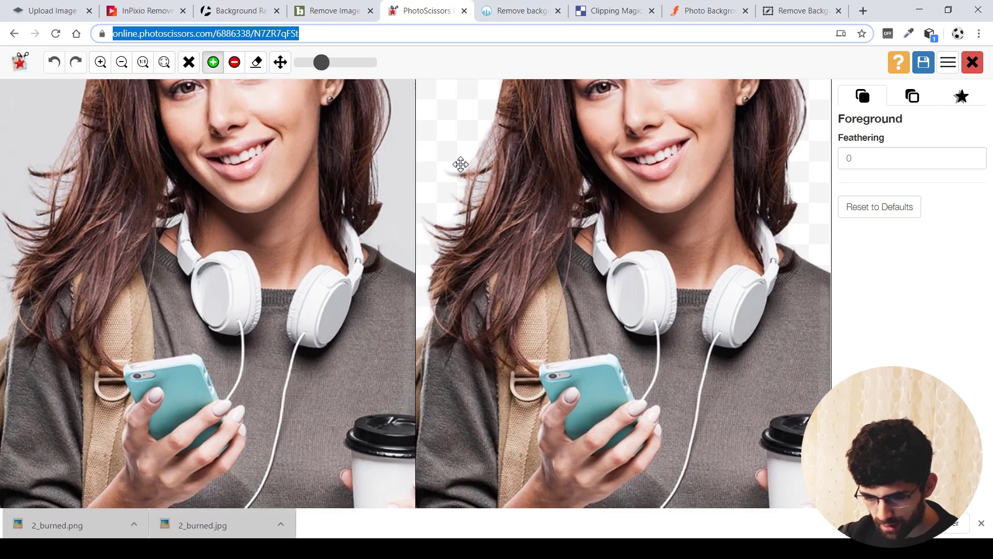
{"action": "scroll", "coordinate": [460, 164], "scroll_direction": "down", "scroll_amount": 1}
{"action": "scroll", "coordinate": [461, 164], "scroll_direction": "down", "scroll_amount": 2}
{"action": "scroll", "coordinate": [510, 237], "scroll_direction": "up", "scroll_amount": 1}
{"action": "scroll", "coordinate": [573, 253], "scroll_direction": "up", "scroll_amount": 1}
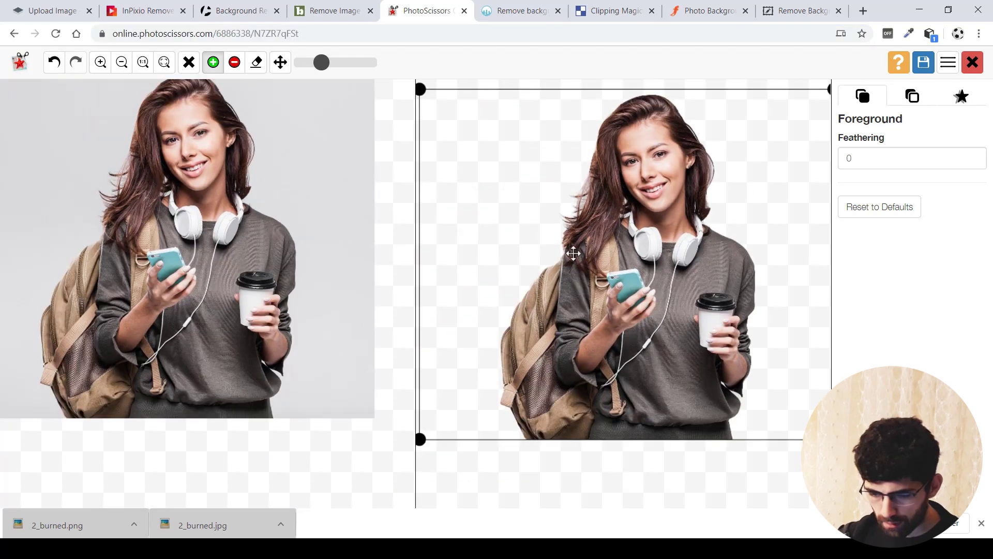
Download the cutout in low resolution as image.png (600 × 606) and open it
{"action": "left_click", "coordinate": [981, 524]}
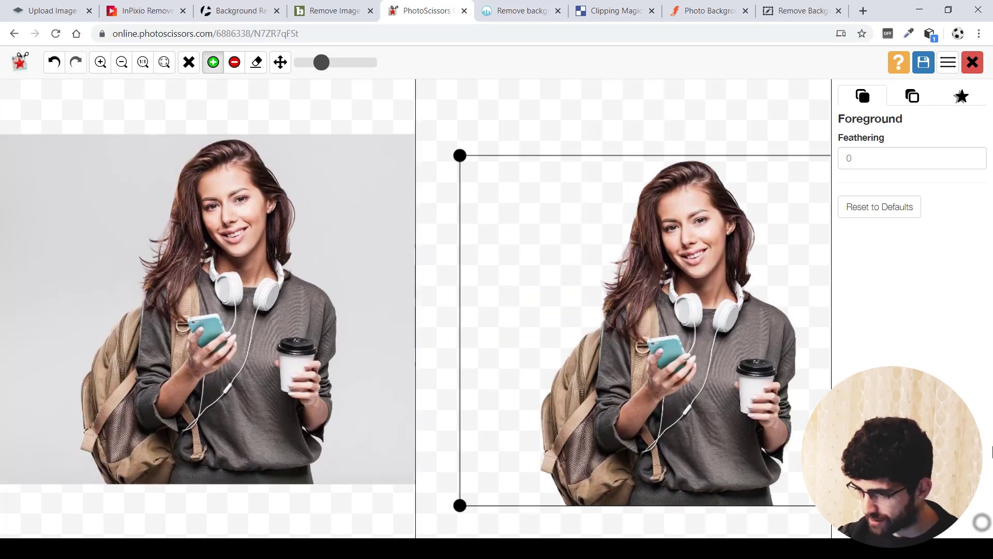
{"action": "left_click", "coordinate": [924, 62]}
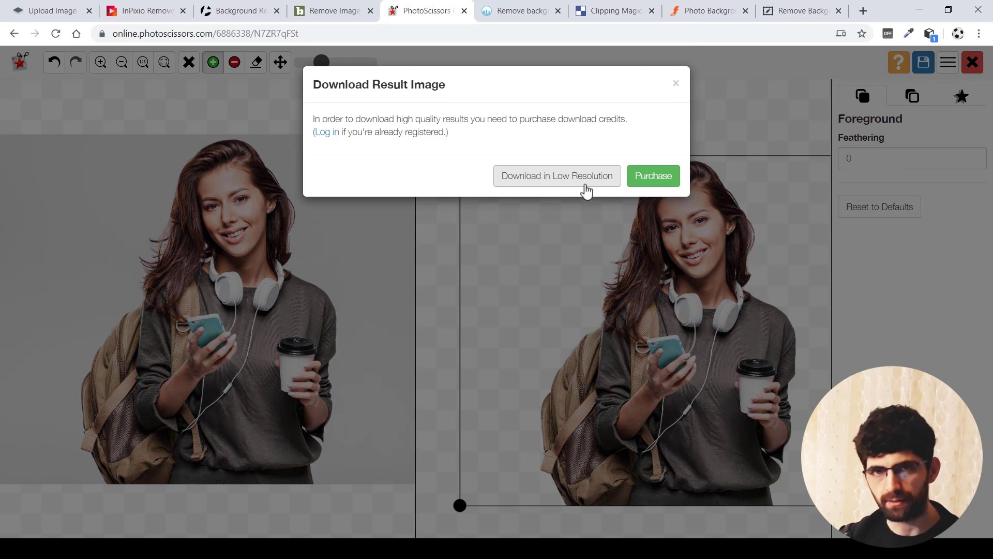
{"action": "left_click", "coordinate": [590, 175]}
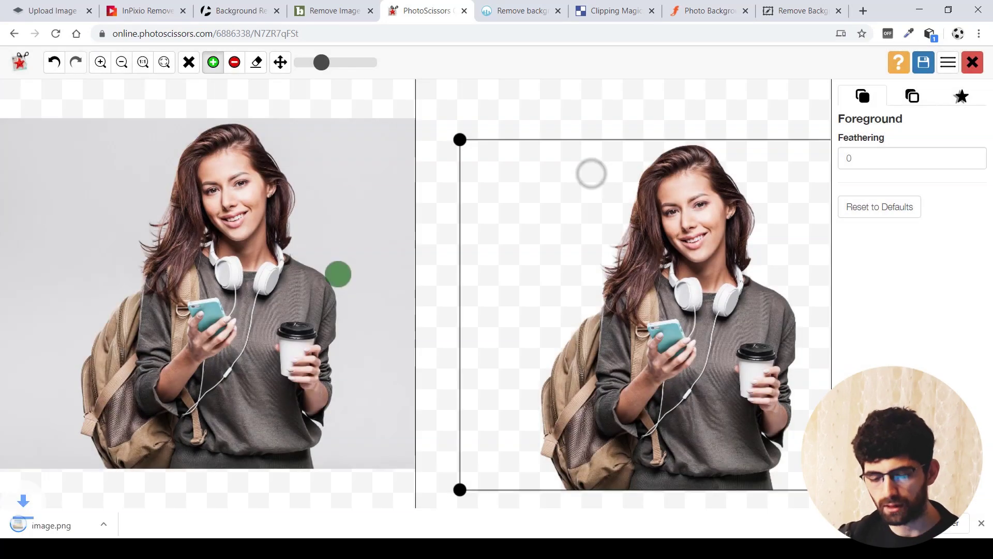
{"action": "left_click", "coordinate": [39, 525]}
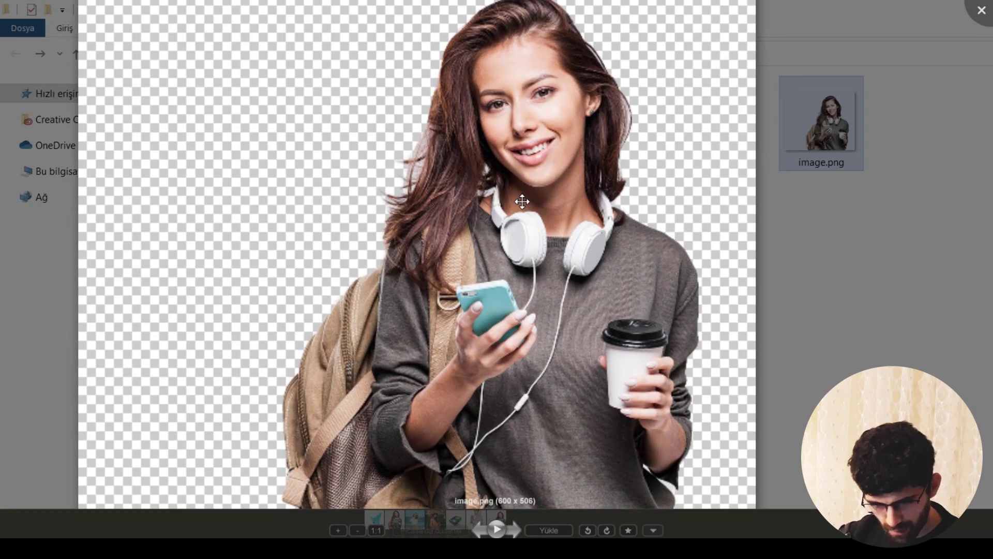
Close the downloaded cutout preview and move image.png within the Arkaplan folder
{"action": "key", "text": "Escape"}
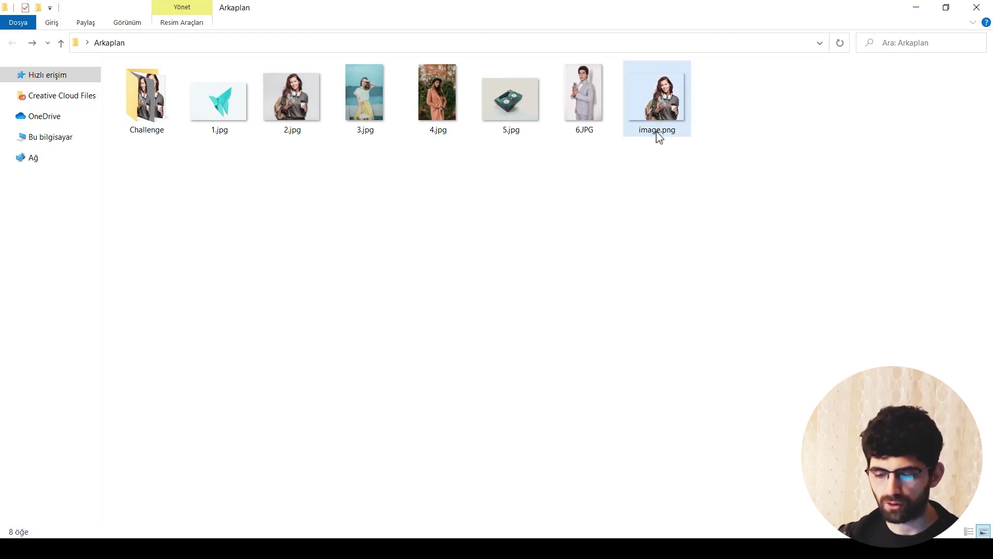
{"action": "left_click_drag", "start_coordinate": [656, 136], "coordinate": [708, 193]}
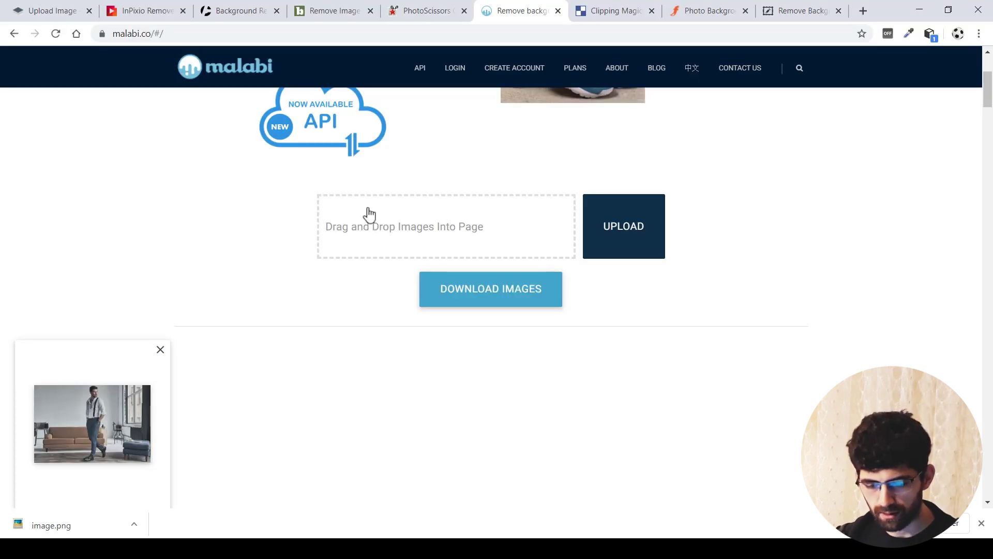
Drag the headphones photo 2.jpg from the sample-photos folder onto malabi's upload box
{"action": "scroll", "coordinate": [369, 214], "scroll_direction": "up", "scroll_amount": 2}
{"action": "scroll", "coordinate": [364, 220], "scroll_direction": "up", "scroll_amount": 2}
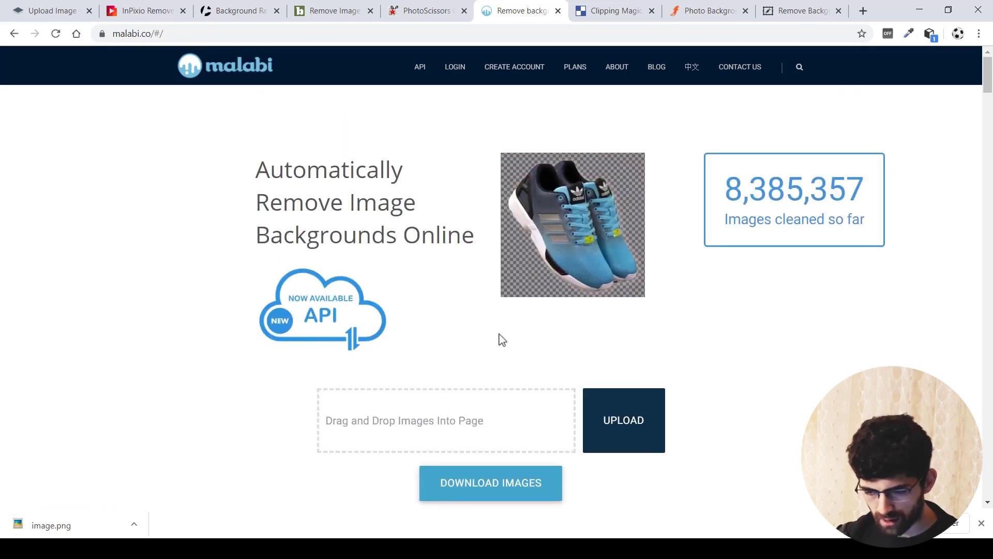
{"action": "key", "text": "alt+Tab"}
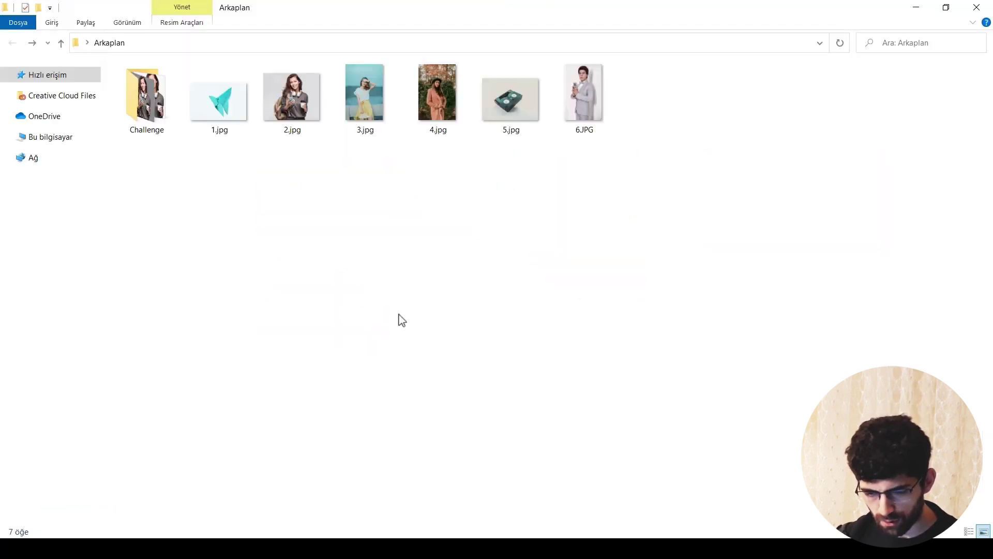
{"action": "left_click_drag", "start_coordinate": [291, 95], "coordinate": [408, 397]}
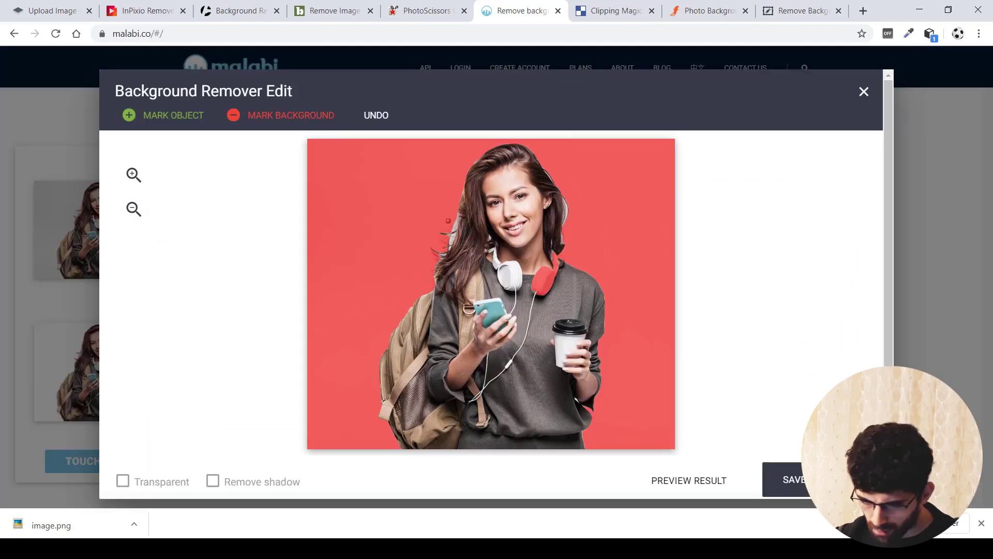
Paint a Mark Background stroke beside the girl's hair, then preview and save the cleaned cutout
{"action": "left_click", "coordinate": [237, 118]}
{"action": "left_click_drag", "start_coordinate": [459, 215], "coordinate": [445, 248]}
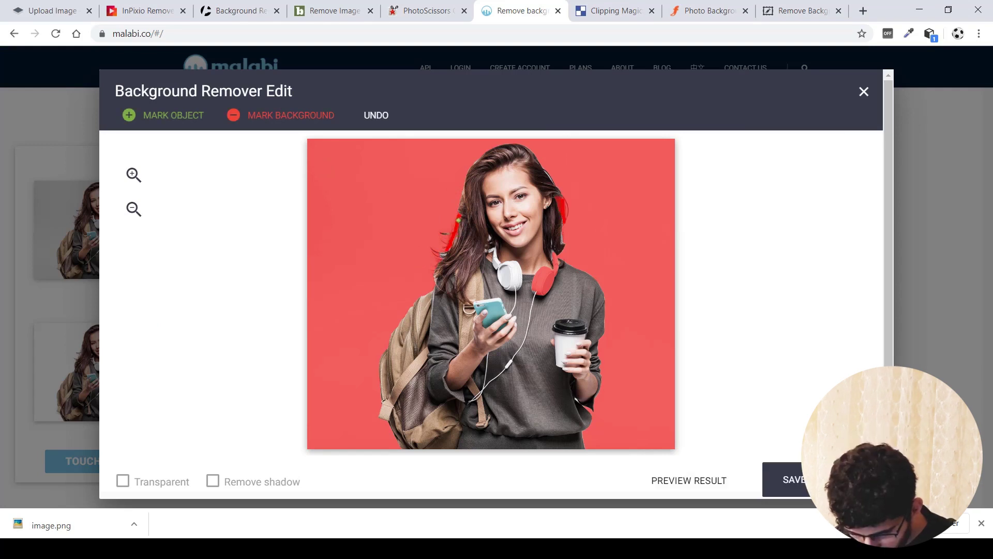
{"action": "left_click", "coordinate": [689, 480]}
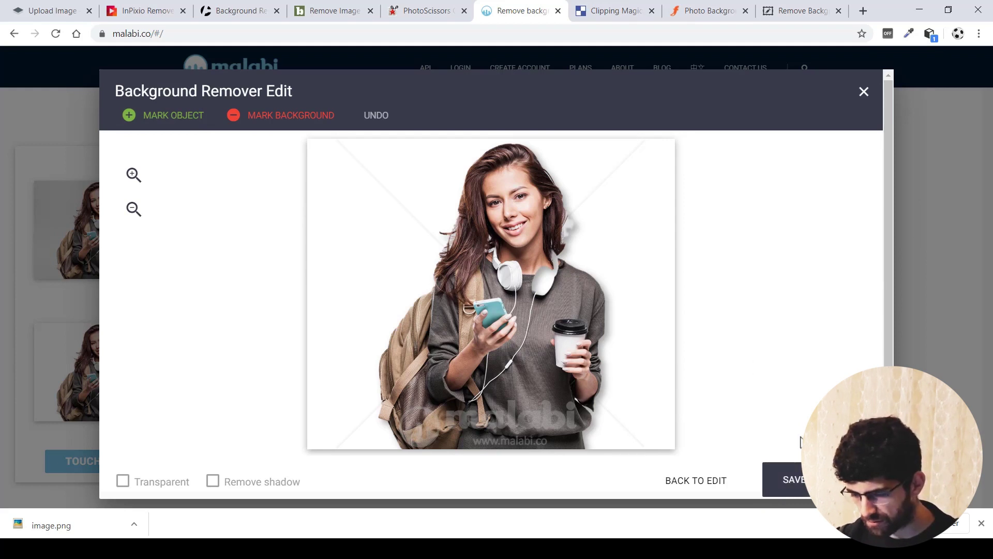
{"action": "left_click", "coordinate": [789, 479]}
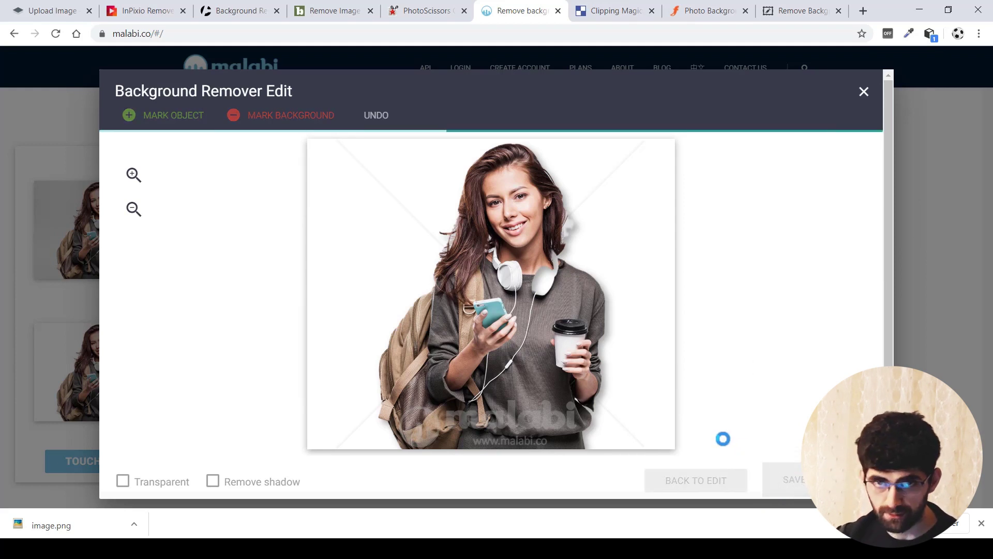
Attempt the download, close the $3.99/month subscription popup and downloads bar, then go to Clipping Magic
{"action": "scroll", "coordinate": [431, 422], "scroll_direction": "down", "scroll_amount": 4}
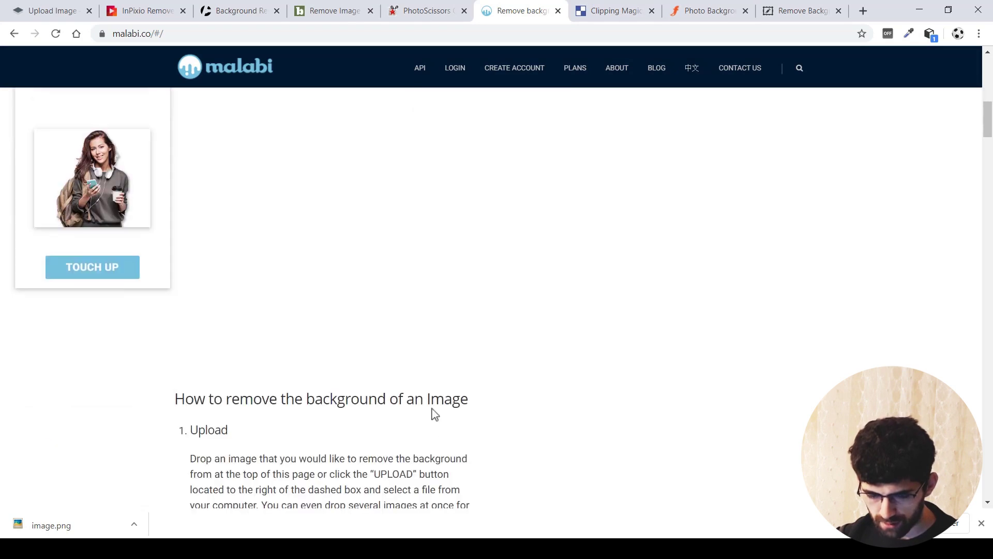
{"action": "scroll", "coordinate": [510, 217], "scroll_direction": "up", "scroll_amount": 6}
{"action": "left_click", "coordinate": [501, 237]}
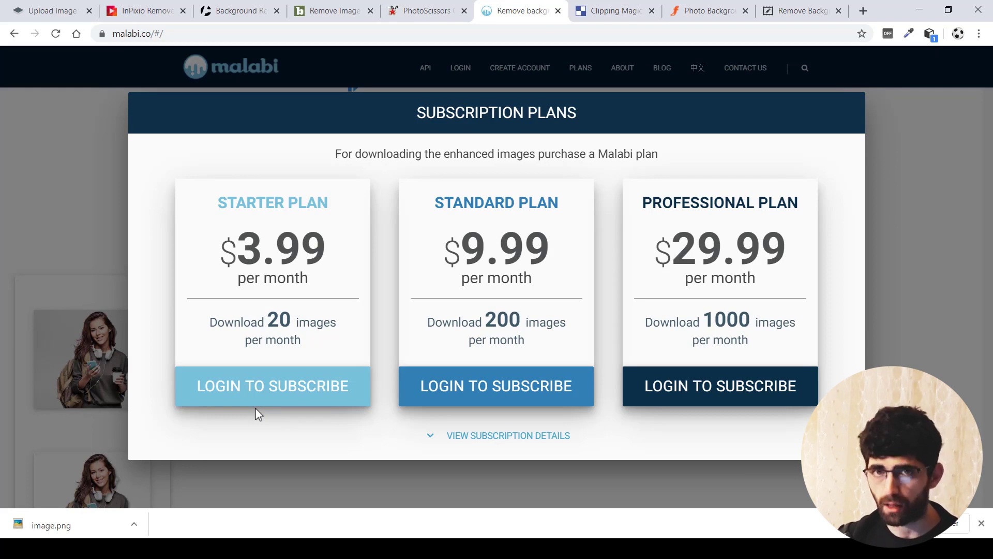
{"action": "left_click", "coordinate": [287, 489]}
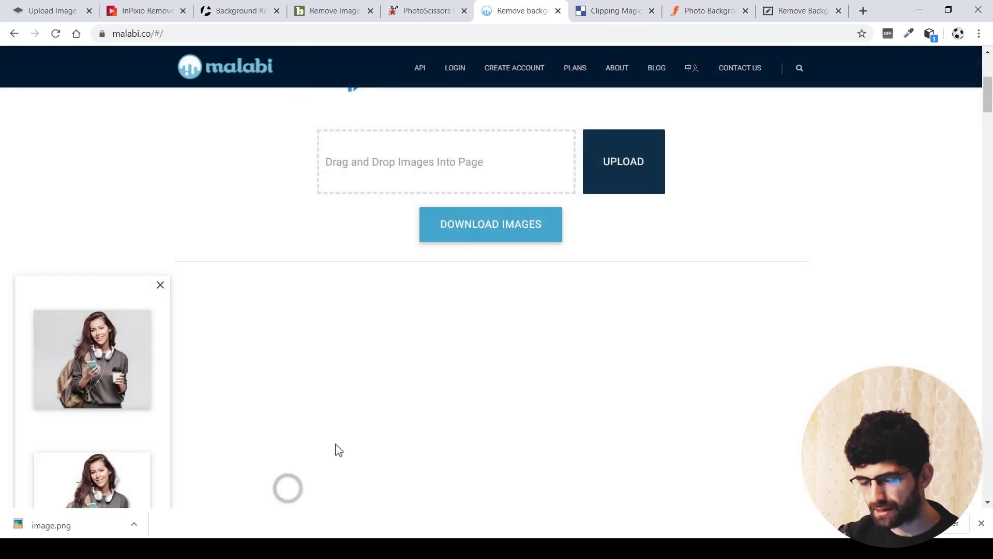
{"action": "left_click", "coordinate": [983, 524]}
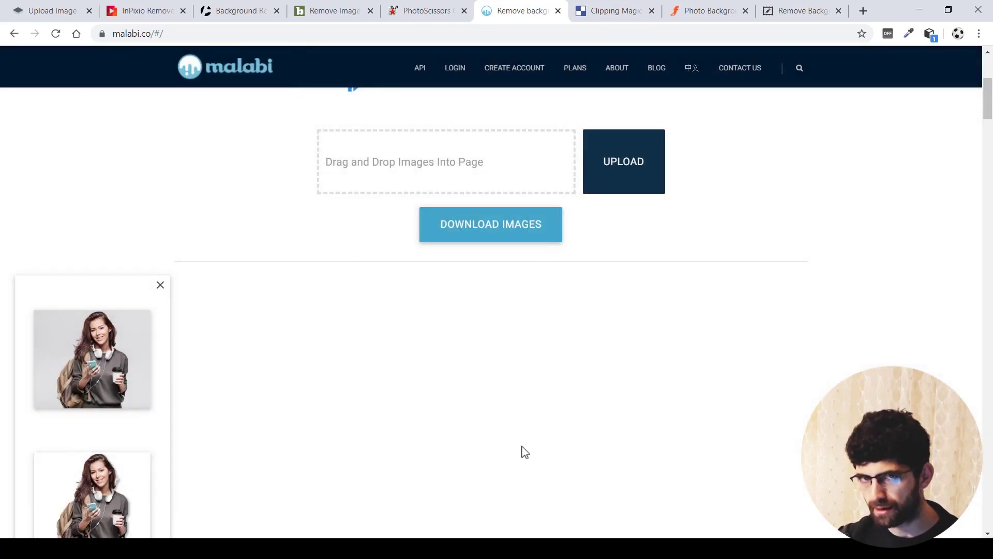
{"action": "left_click", "coordinate": [604, 11]}
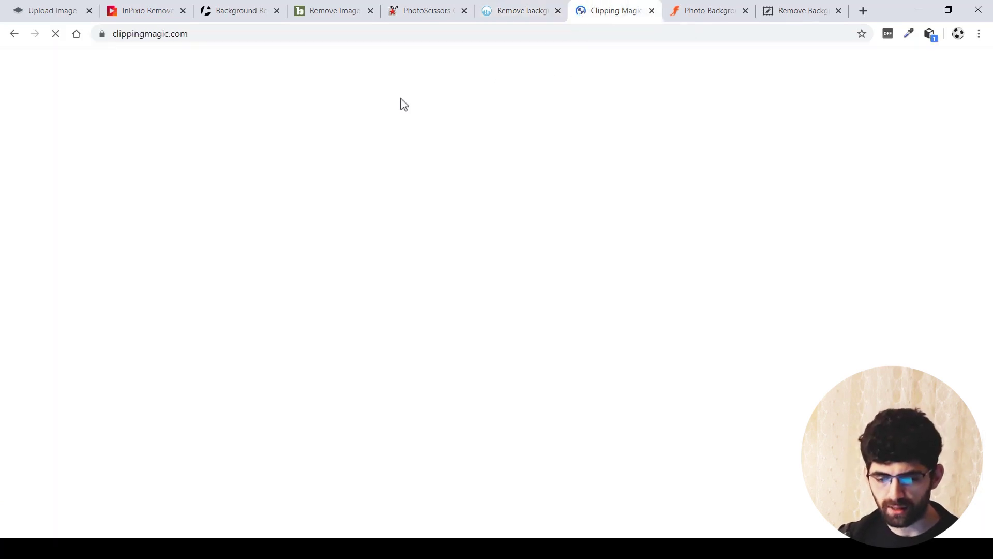
Drop 2.jpg onto Clipping Magic for an automatic 1300 × 1097 cutout and try downloading it
{"action": "key", "text": "alt+Tab"}
{"action": "mouse_move", "coordinate": [290, 99]}
{"action": "left_mouse_down"}
{"action": "mouse_move", "coordinate": [241, 535]}
{"action": "mouse_move", "coordinate": [376, 339]}
{"action": "left_mouse_up"}
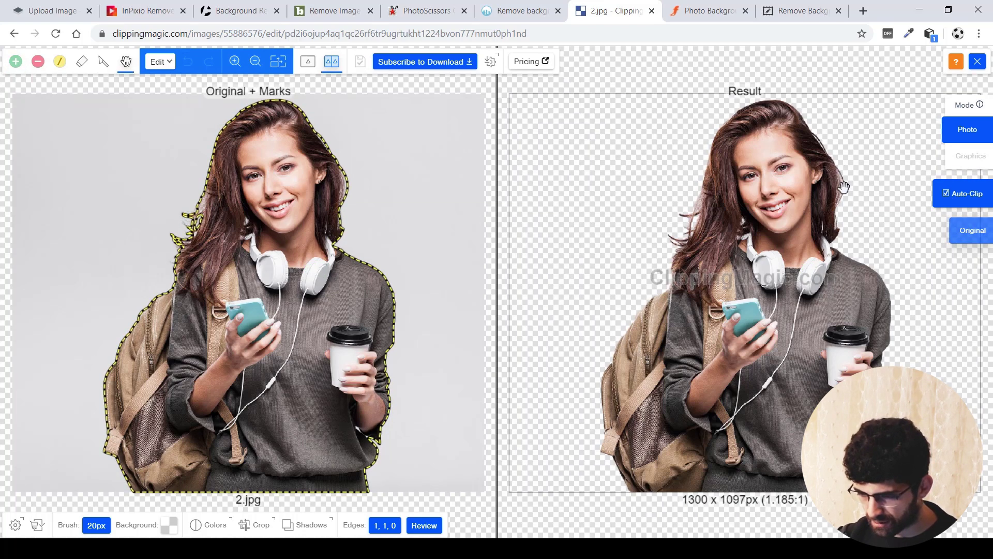
{"action": "left_click", "coordinate": [437, 62]}
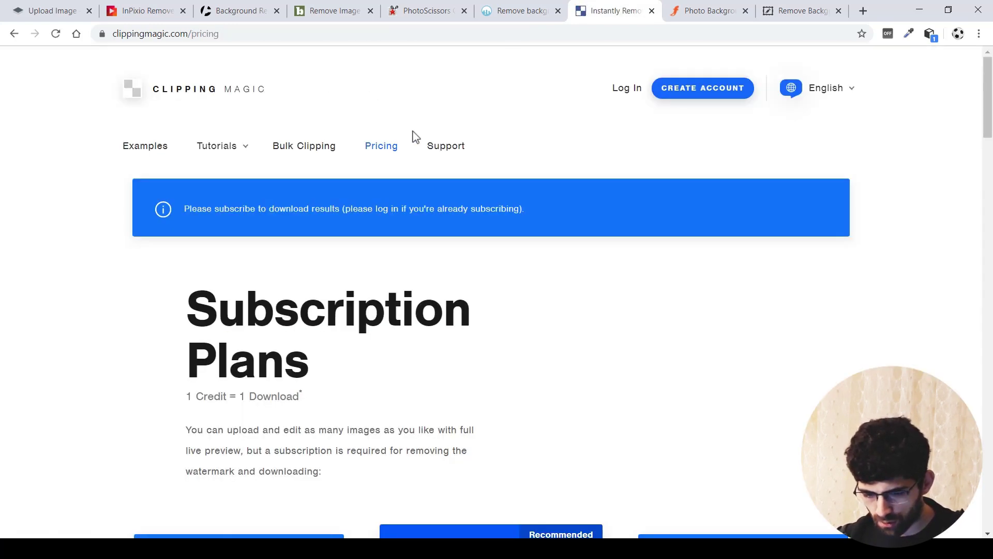
Look over Clipping Magic's Light, Standard and Pro plans, from $3.99 monthly, then switch to WoFox
{"action": "scroll", "coordinate": [414, 135], "scroll_direction": "down", "scroll_amount": 2}
{"action": "scroll", "coordinate": [404, 162], "scroll_direction": "down", "scroll_amount": 3}
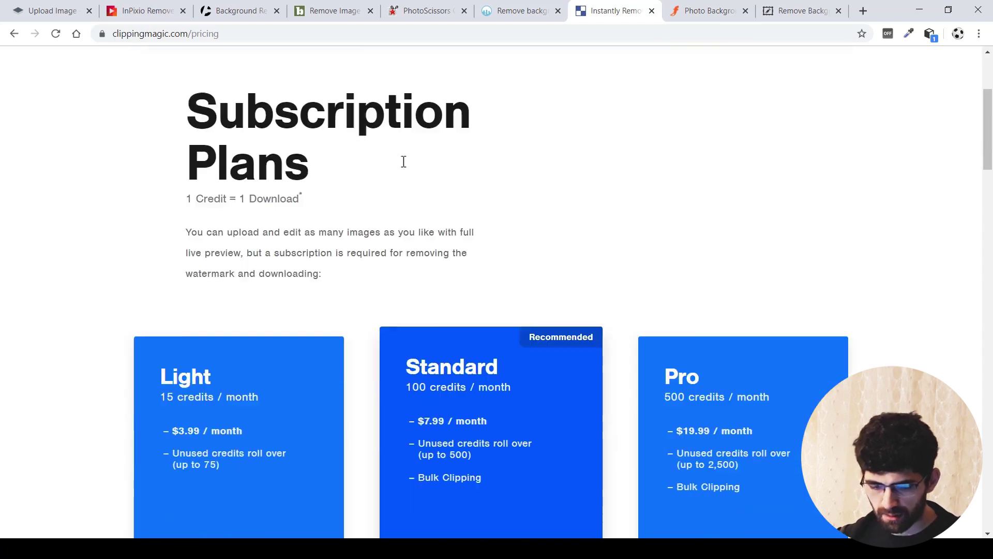
{"action": "scroll", "coordinate": [389, 169], "scroll_direction": "down", "scroll_amount": 2}
{"action": "scroll", "coordinate": [382, 176], "scroll_direction": "down", "scroll_amount": 3}
{"action": "scroll", "coordinate": [359, 209], "scroll_direction": "up", "scroll_amount": 1}
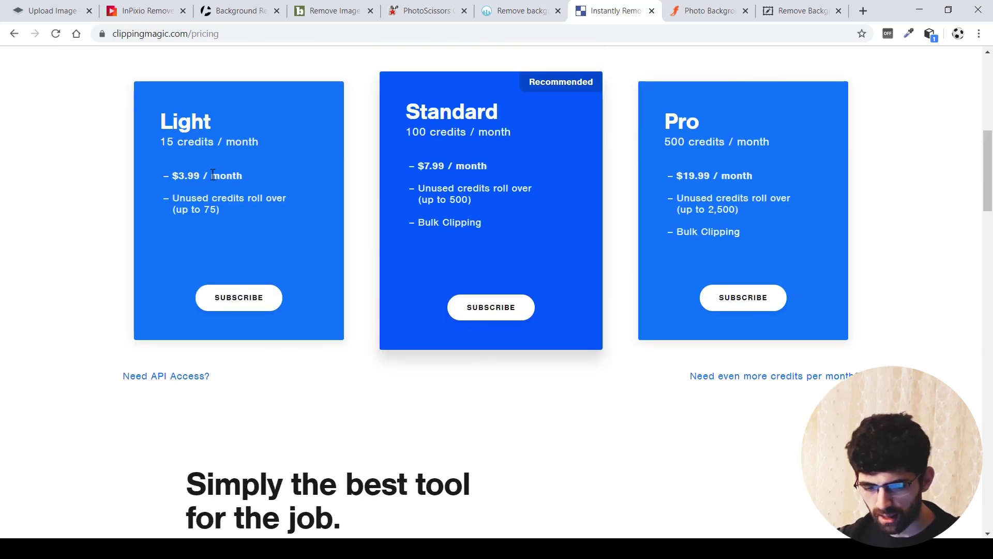
{"action": "scroll", "coordinate": [213, 175], "scroll_direction": "up", "scroll_amount": 9}
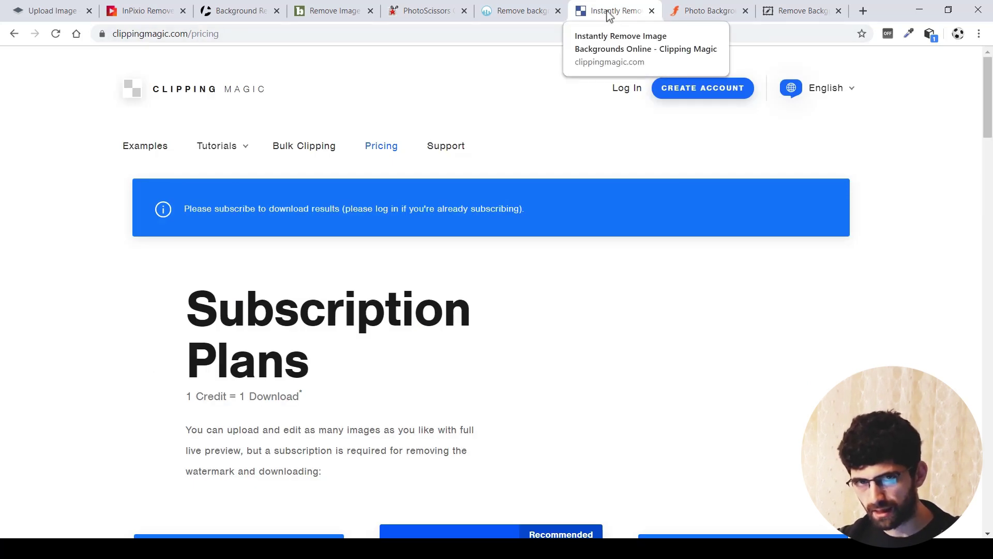
{"action": "left_click", "coordinate": [700, 6]}
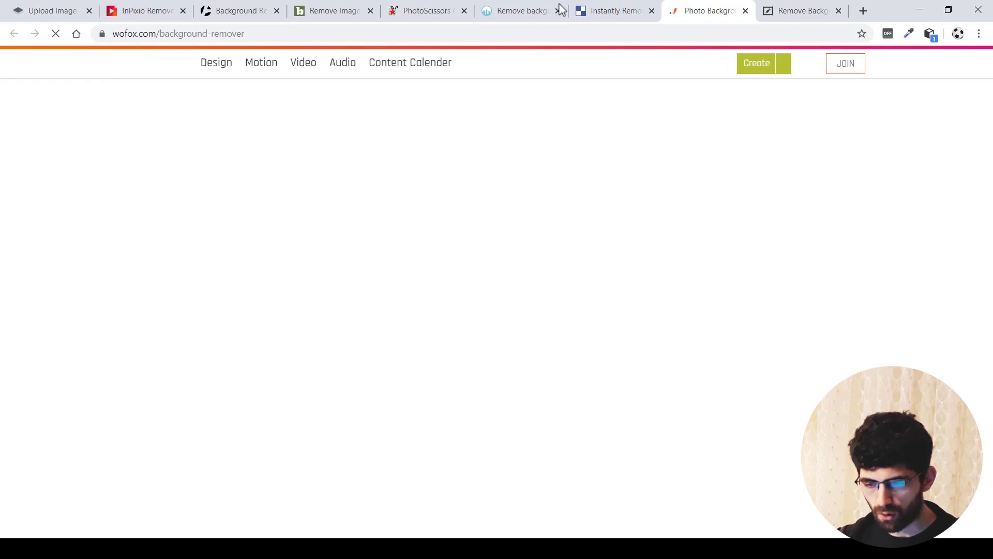
Upload 3.jpg to WoFox, marking the girl's body to keep and her surroundings for removal
{"action": "key", "text": "alt+Tab"}
{"action": "mouse_move", "coordinate": [303, 115]}
{"action": "left_mouse_down"}
{"action": "mouse_move", "coordinate": [304, 371]}
{"action": "mouse_move", "coordinate": [332, 125]}
{"action": "mouse_move", "coordinate": [315, 359]}
{"action": "mouse_move", "coordinate": [243, 535]}
{"action": "mouse_move", "coordinate": [326, 472]}
{"action": "left_mouse_up"}
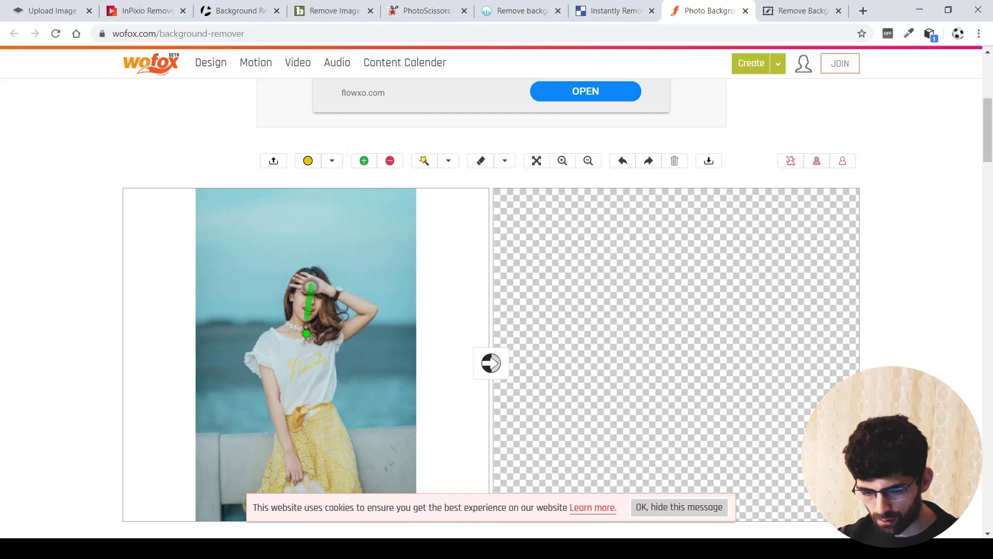
{"action": "left_click_drag", "start_coordinate": [306, 333], "coordinate": [314, 492]}
{"action": "left_click", "coordinate": [390, 160]}
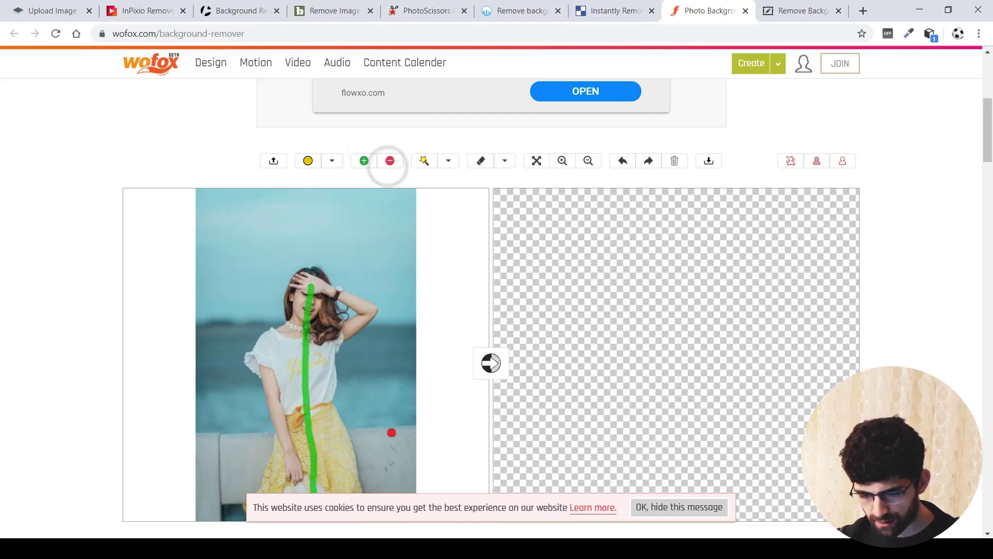
{"action": "mouse_move", "coordinate": [392, 433]}
{"action": "left_mouse_down"}
{"action": "mouse_move", "coordinate": [381, 328]}
{"action": "mouse_move", "coordinate": [331, 239]}
{"action": "mouse_move", "coordinate": [230, 468]}
{"action": "left_mouse_up"}
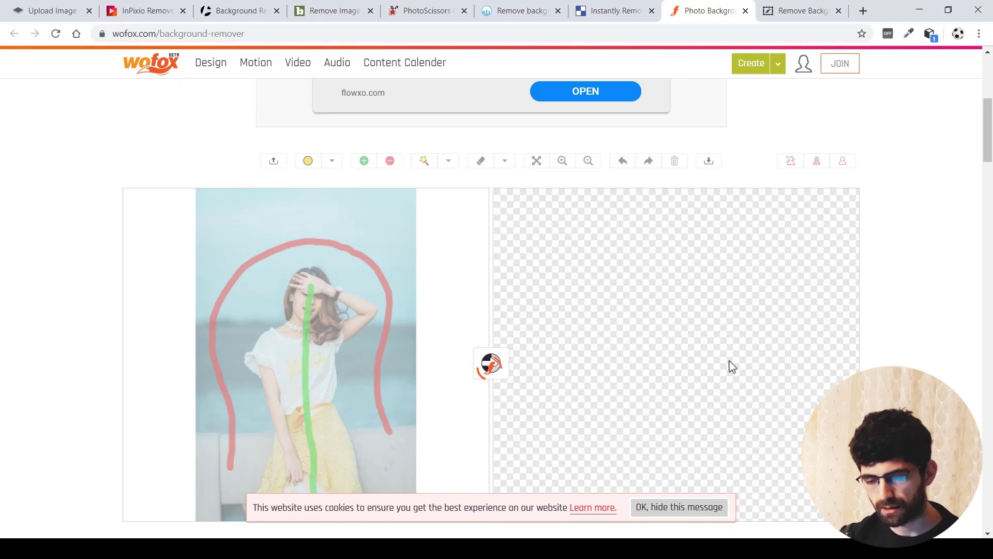
Clear the red removal stroke, inspect the result preview, and close the WoFox tab
{"action": "scroll", "coordinate": [732, 366], "scroll_direction": "down", "scroll_amount": 1}
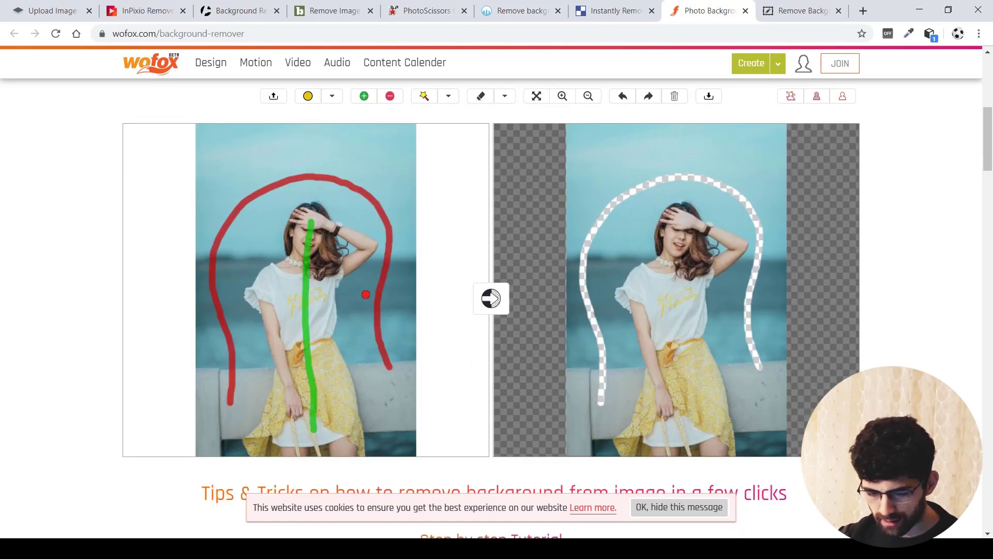
{"action": "left_click", "coordinate": [424, 96]}
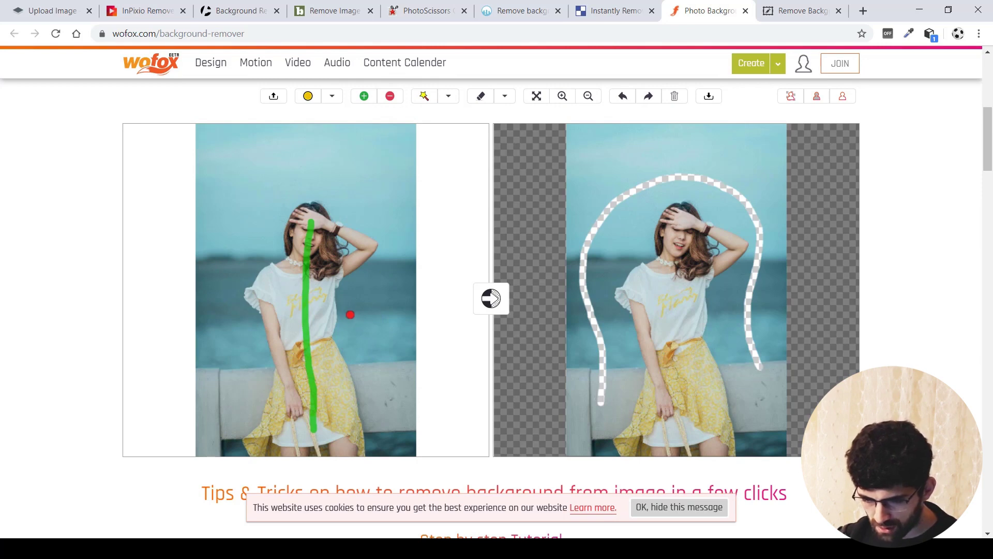
{"action": "scroll", "coordinate": [592, 259], "scroll_direction": "up", "scroll_amount": 2}
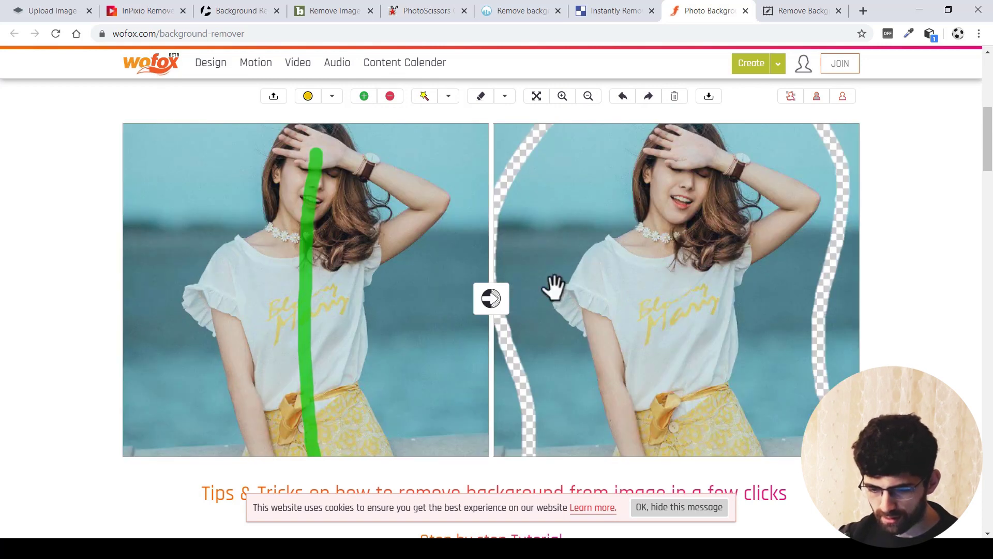
{"action": "scroll", "coordinate": [470, 244], "scroll_direction": "down", "scroll_amount": 3}
{"action": "scroll", "coordinate": [621, 171], "scroll_direction": "up", "scroll_amount": 3}
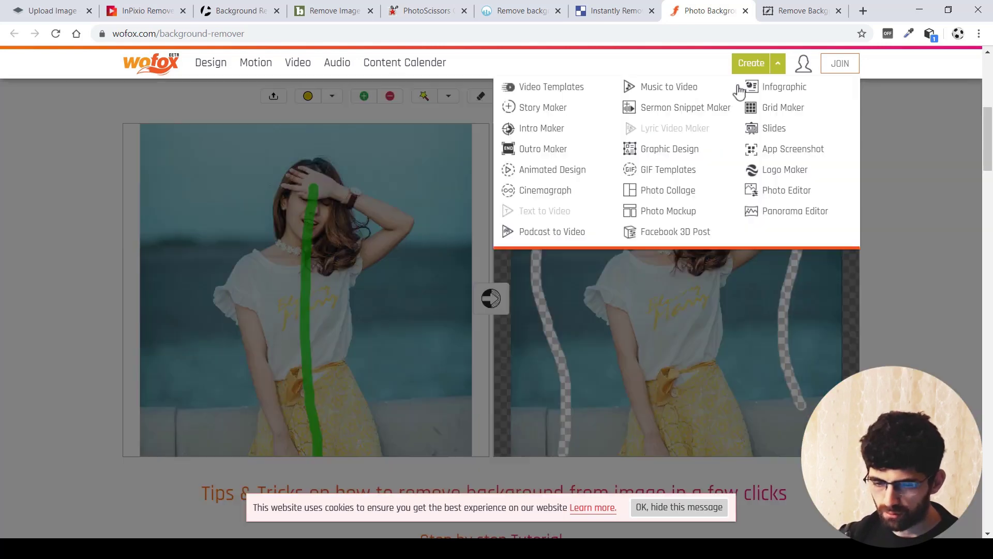
{"action": "key", "text": "ctrl+w"}
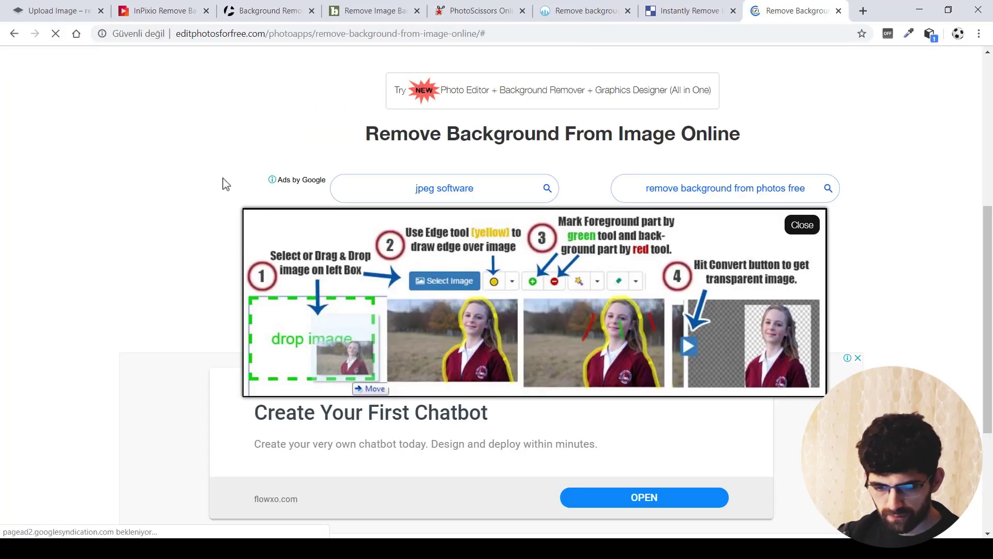
Dismiss the help overlay and load the headphones woman's photo into the left upload box
{"action": "scroll", "coordinate": [571, 329], "scroll_direction": "down", "scroll_amount": 5}
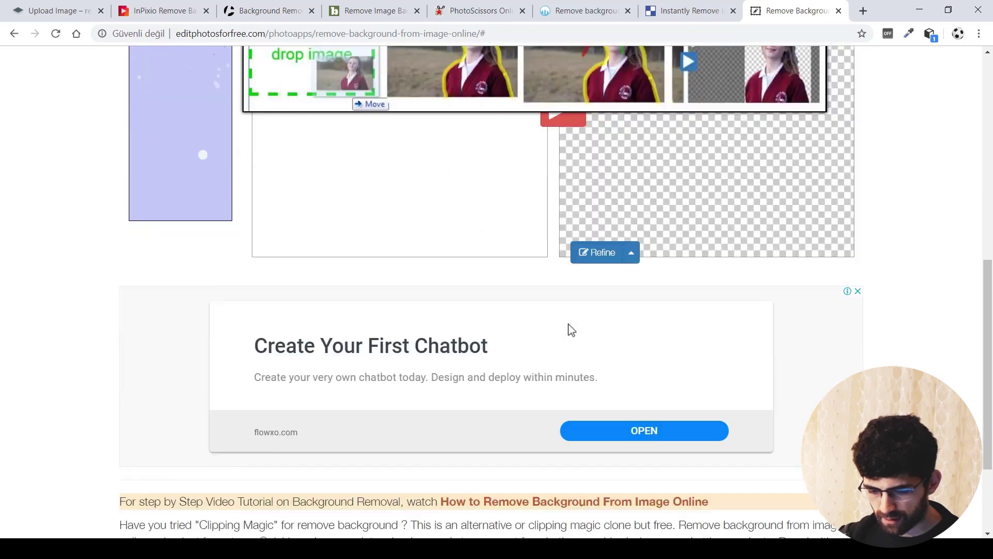
{"action": "scroll", "coordinate": [574, 326], "scroll_direction": "up", "scroll_amount": 3}
{"action": "scroll", "coordinate": [561, 317], "scroll_direction": "up", "scroll_amount": 2}
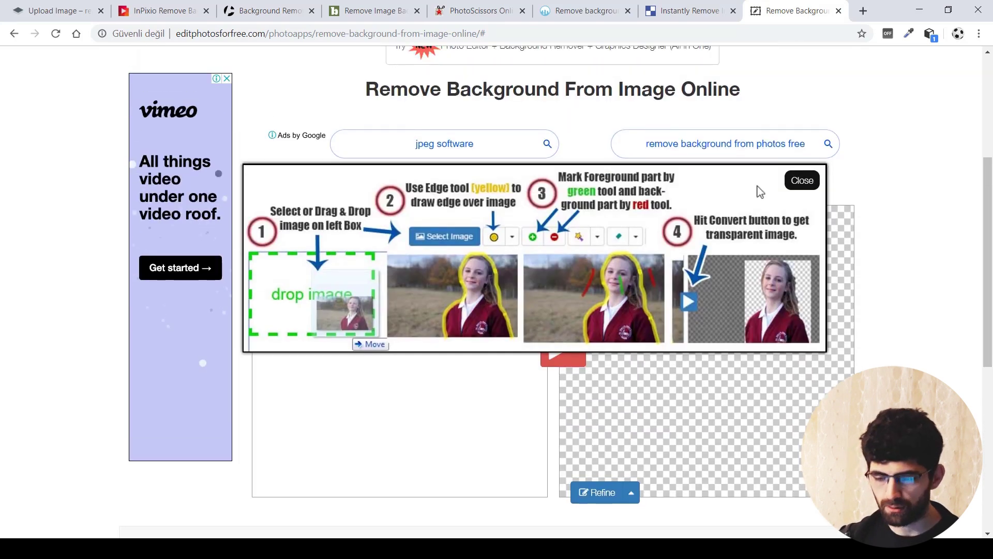
{"action": "left_click", "coordinate": [803, 180]}
{"action": "scroll", "coordinate": [700, 262], "scroll_direction": "down", "scroll_amount": 3}
{"action": "scroll", "coordinate": [556, 266], "scroll_direction": "down", "scroll_amount": 2}
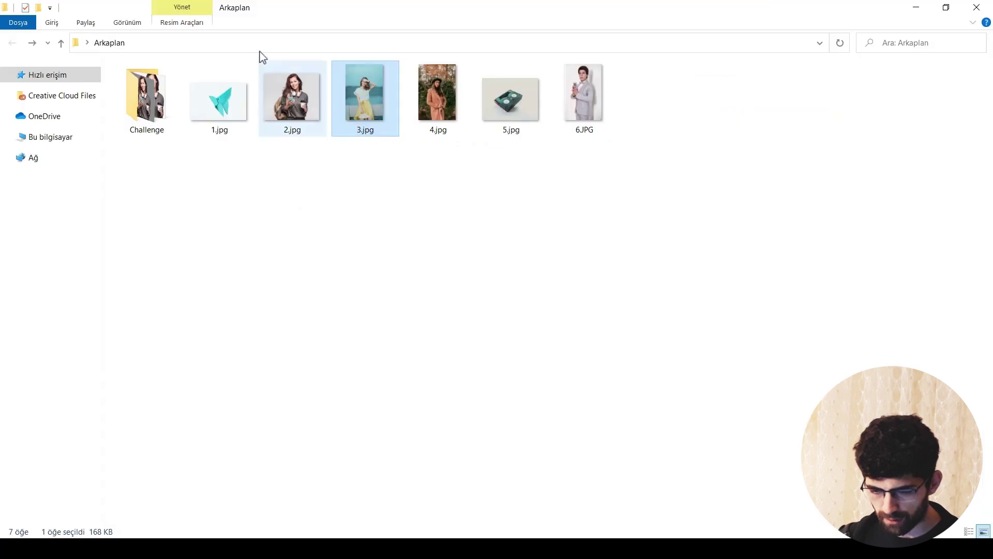
{"action": "left_click_drag", "start_coordinate": [290, 93], "coordinate": [443, 248]}
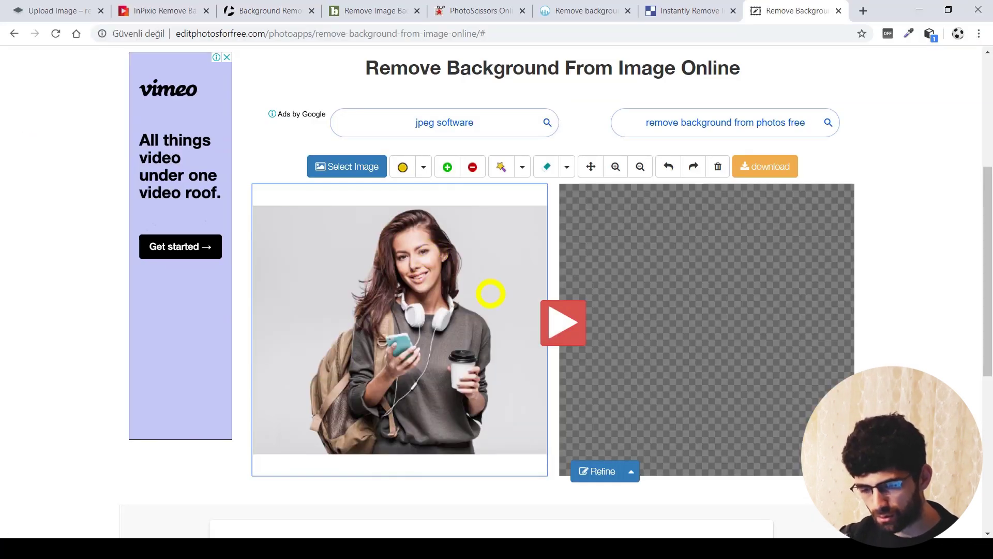
Mark the woman from hair to waist green to keep and the photo's left side red
{"action": "left_click", "coordinate": [448, 167]}
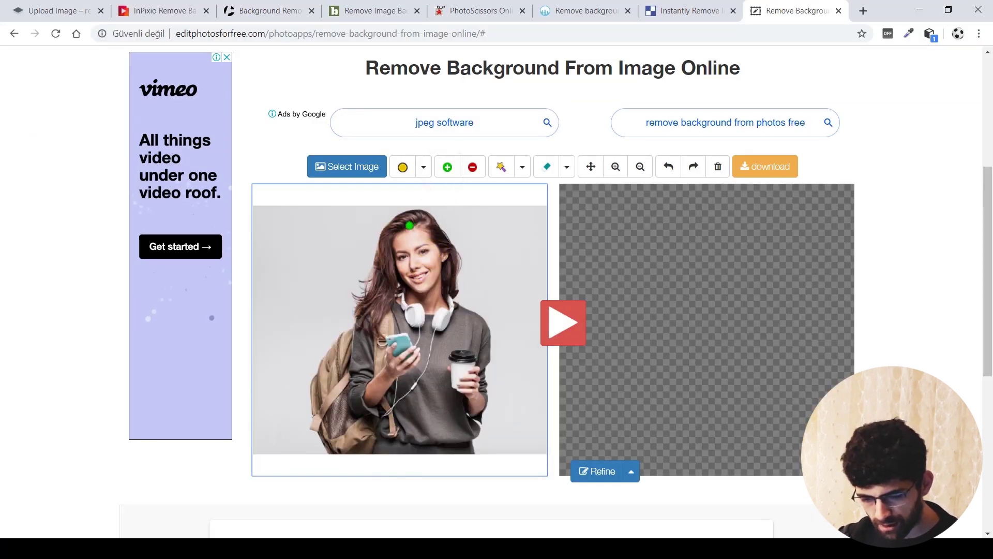
{"action": "left_click", "coordinate": [405, 226]}
{"action": "left_click_drag", "start_coordinate": [398, 238], "coordinate": [409, 437]}
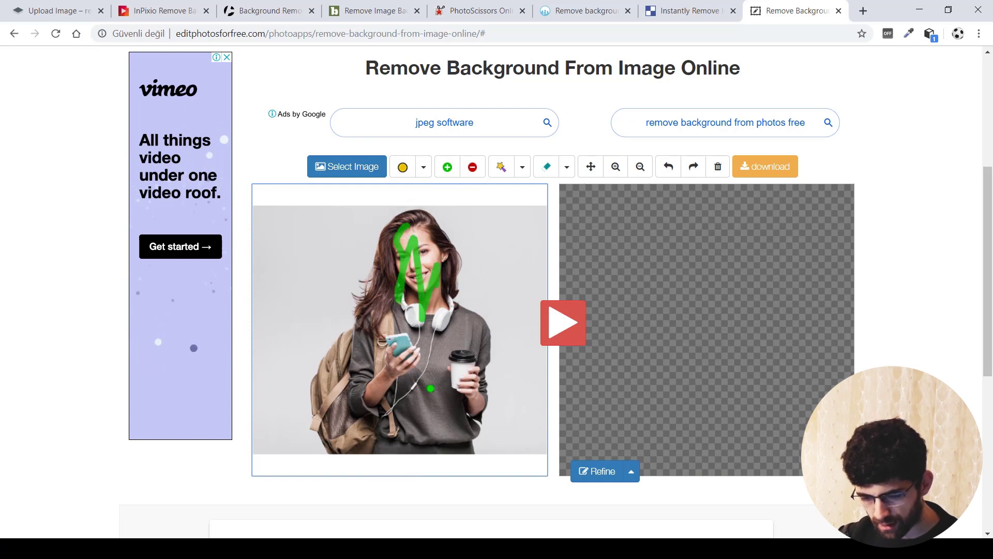
{"action": "left_click", "coordinate": [472, 166]}
{"action": "left_click_drag", "start_coordinate": [297, 315], "coordinate": [338, 239]}
Convert the marked photo into a cutout, then close the editphotosforfree tab
{"action": "key", "text": "alt+Left"}
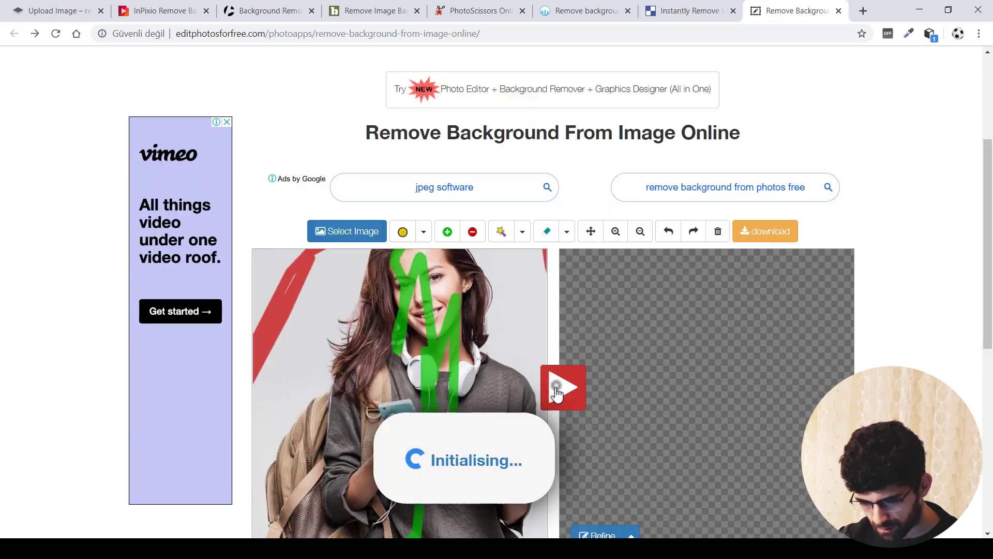
{"action": "scroll", "coordinate": [899, 357], "scroll_direction": "down", "scroll_amount": 2}
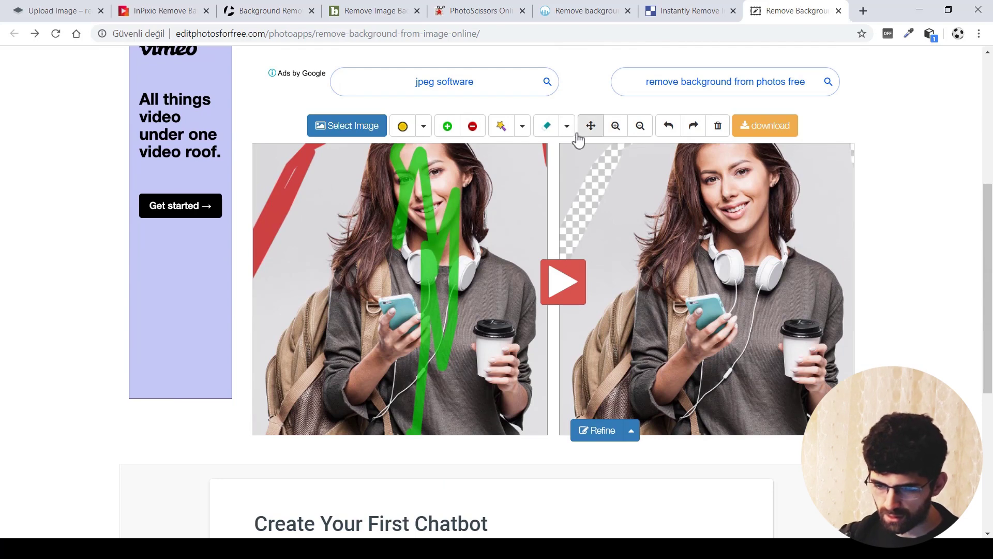
{"action": "left_click", "coordinate": [547, 130]}
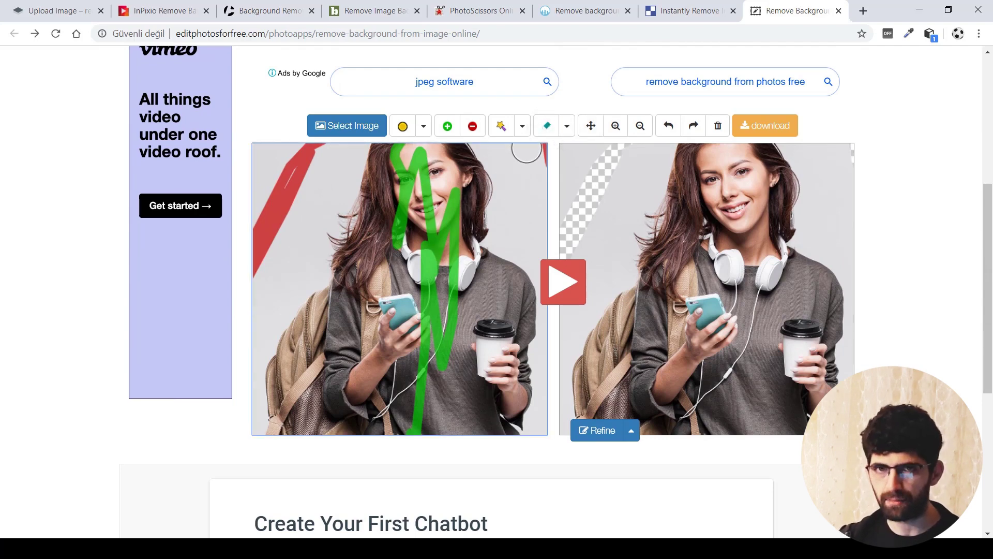
{"action": "key", "text": "ctrl+w"}
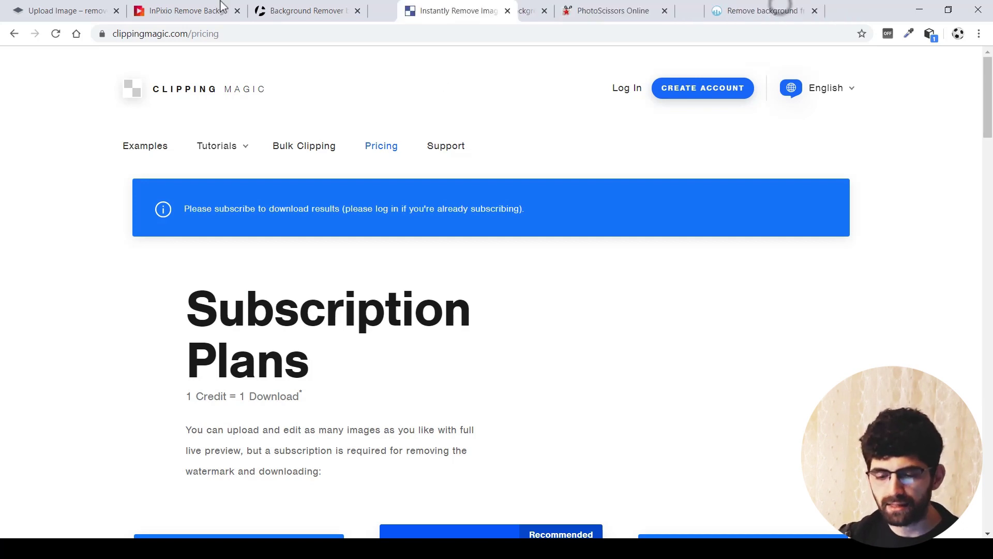
Move Clipping Magic to the second tab and compare the malabi, InPixio and PhotoScissors cutouts
{"action": "left_click_drag", "start_coordinate": [775, 9], "coordinate": [174, 11]}
{"action": "left_click", "coordinate": [765, 12]}
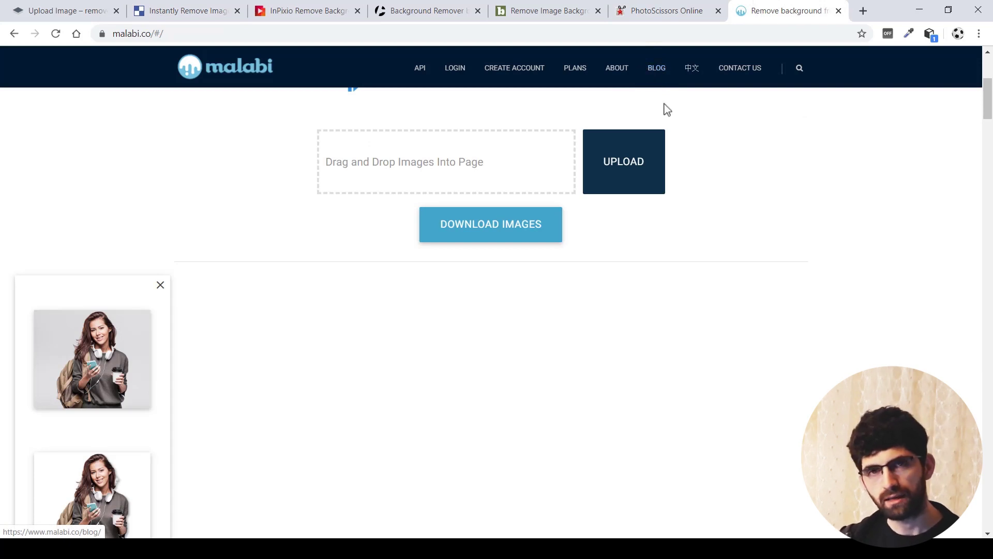
{"action": "scroll", "coordinate": [367, 367], "scroll_direction": "down", "scroll_amount": 3}
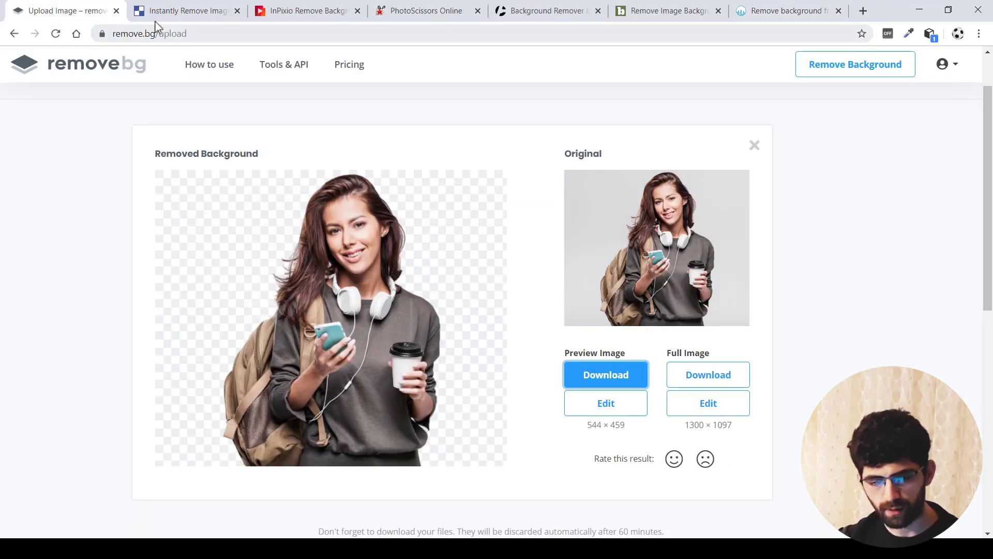
{"action": "left_click", "coordinate": [176, 10]}
{"action": "left_click", "coordinate": [291, 7]}
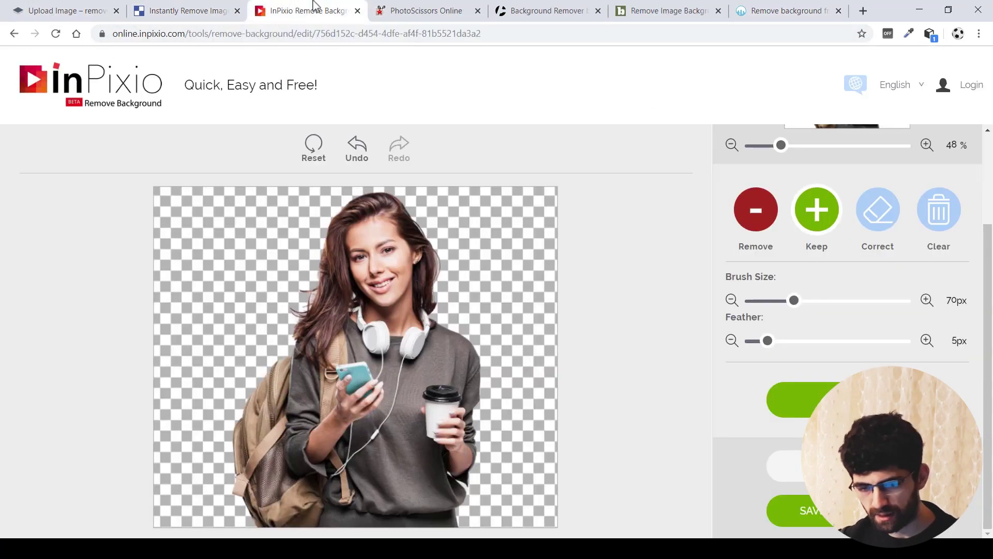
{"action": "left_click", "coordinate": [432, 10]}
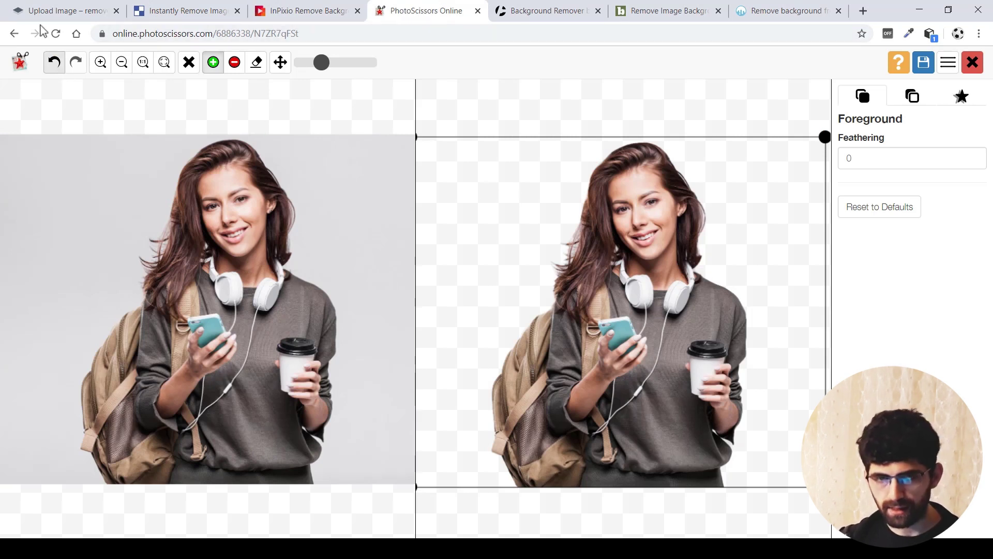
{"action": "left_click", "coordinate": [66, 11]}
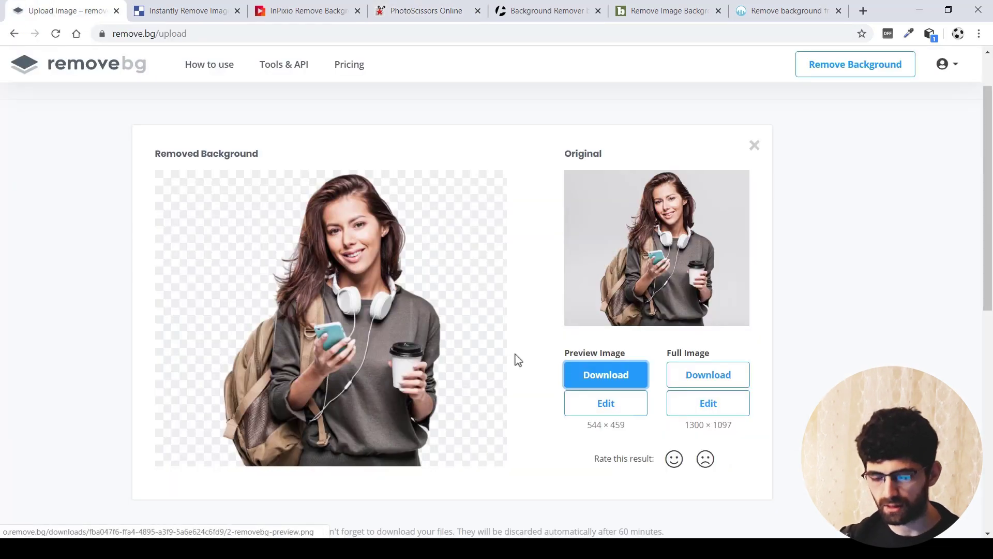
Download remove.bg's 544 × 459 preview cutout and open the original 2.jpg in Photoshop
{"action": "left_click_drag", "start_coordinate": [587, 425], "coordinate": [638, 430]}
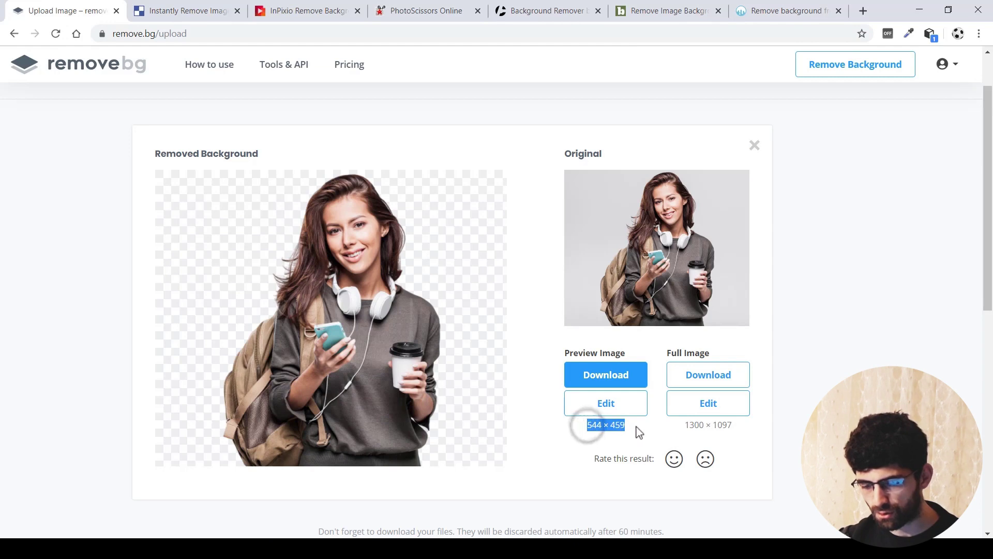
{"action": "left_click", "coordinate": [639, 427]}
{"action": "left_click", "coordinate": [597, 383]}
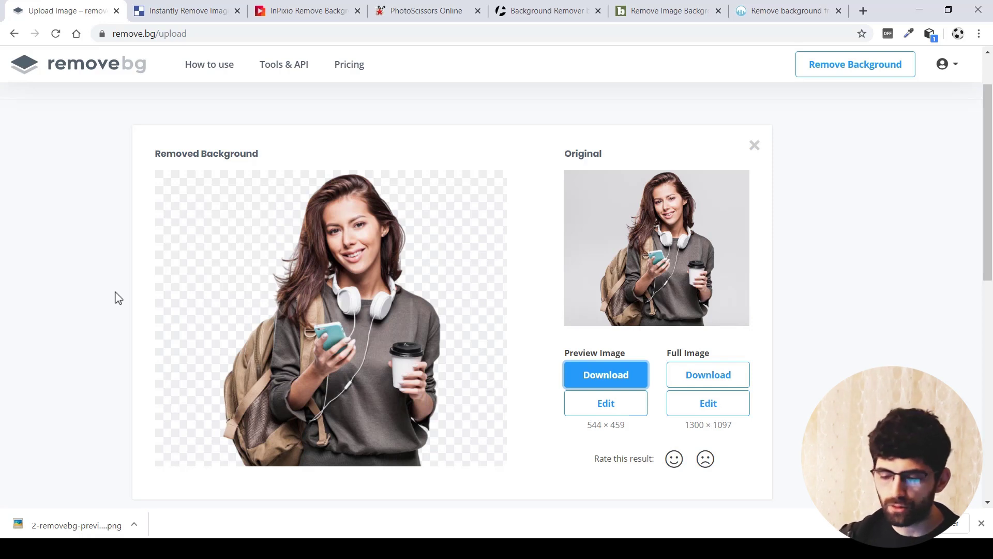
{"action": "key", "text": "alt+Tab"}
{"action": "mouse_move", "coordinate": [293, 114]}
{"action": "left_mouse_down"}
{"action": "mouse_move", "coordinate": [285, 118]}
{"action": "mouse_move", "coordinate": [673, 230]}
{"action": "left_mouse_up"}
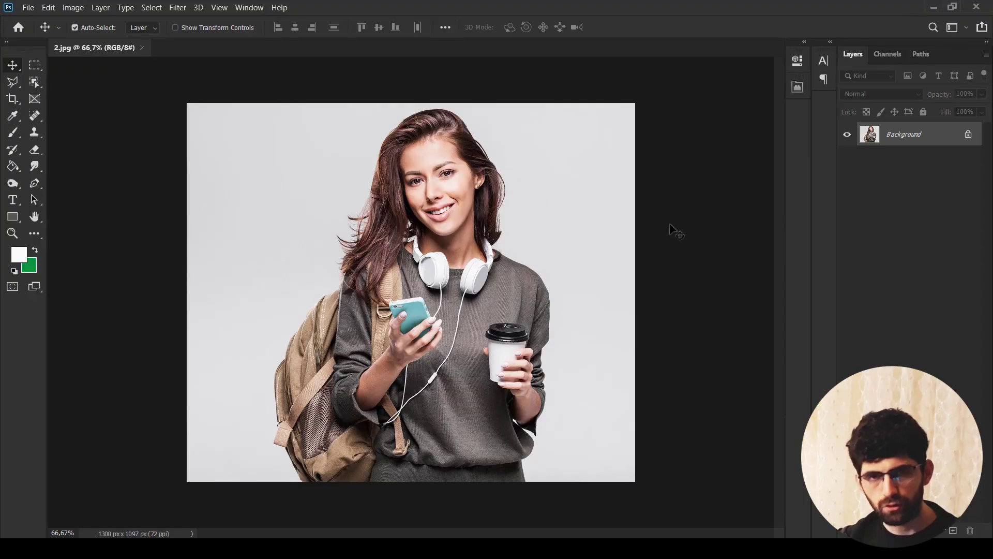
Unlock the background into Layer 0 and scale the remove.bg preview cutout over the photo
{"action": "left_click", "coordinate": [969, 135]}
{"action": "key", "text": "alt+Tab"}
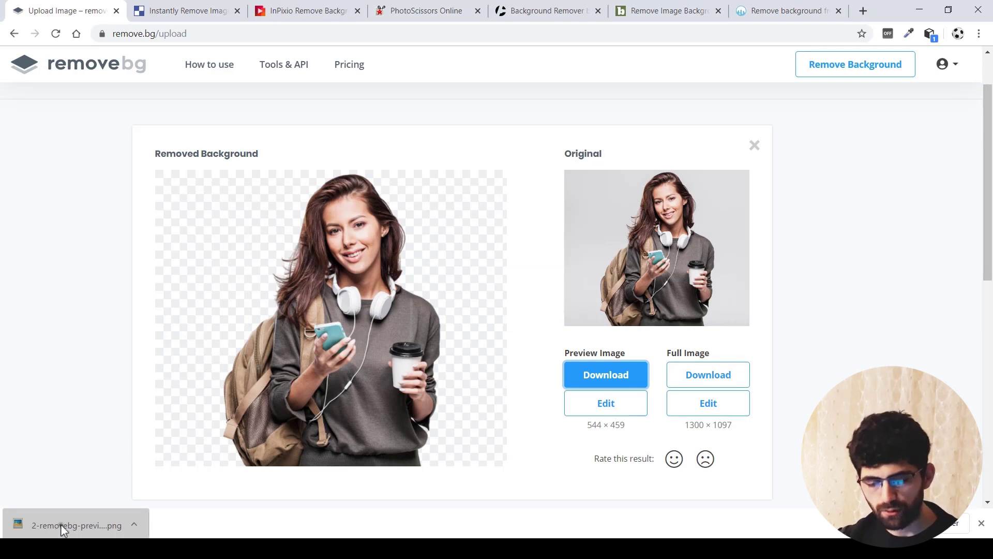
{"action": "left_click_drag", "start_coordinate": [61, 525], "coordinate": [476, 314]}
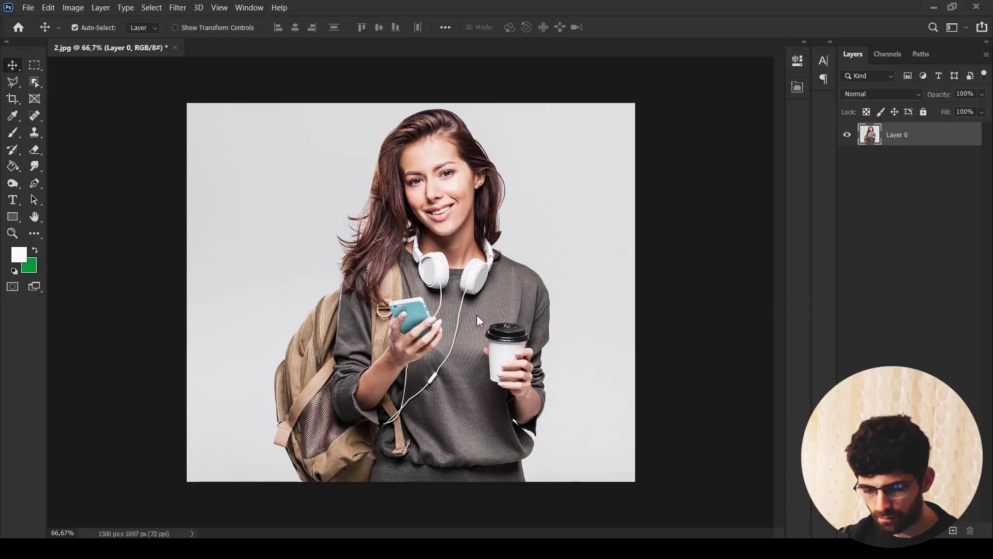
{"action": "mouse_move", "coordinate": [501, 369]}
{"action": "left_mouse_down"}
{"action": "mouse_move", "coordinate": [581, 426]}
{"action": "mouse_move", "coordinate": [606, 470]}
{"action": "mouse_move", "coordinate": [636, 491]}
{"action": "left_mouse_up"}
{"action": "key", "text": "Return"}
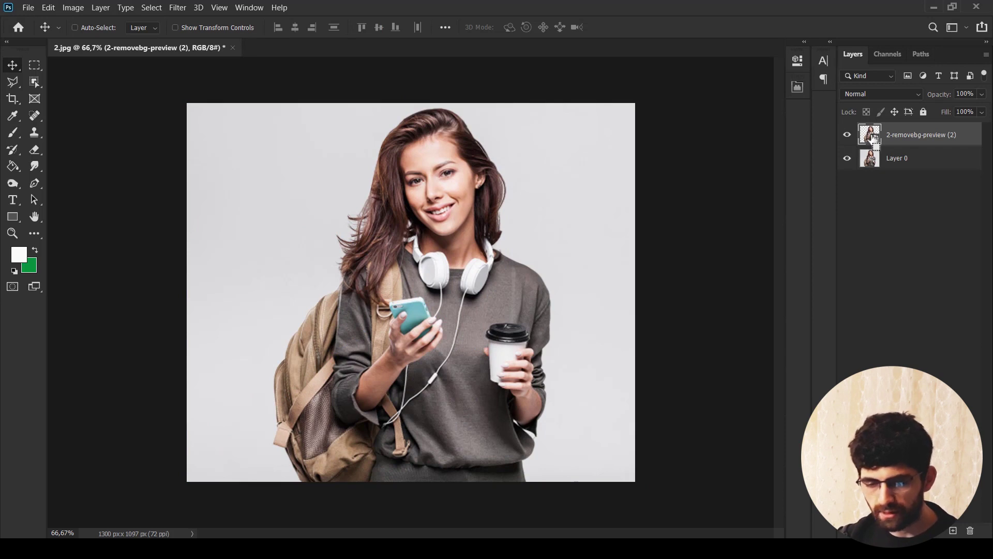
Use the cutout's outline to copy the woman from full-resolution Layer 0 onto a new layer
{"action": "left_click", "coordinate": [869, 137], "text": "ctrl"}
{"action": "left_click", "coordinate": [898, 157]}
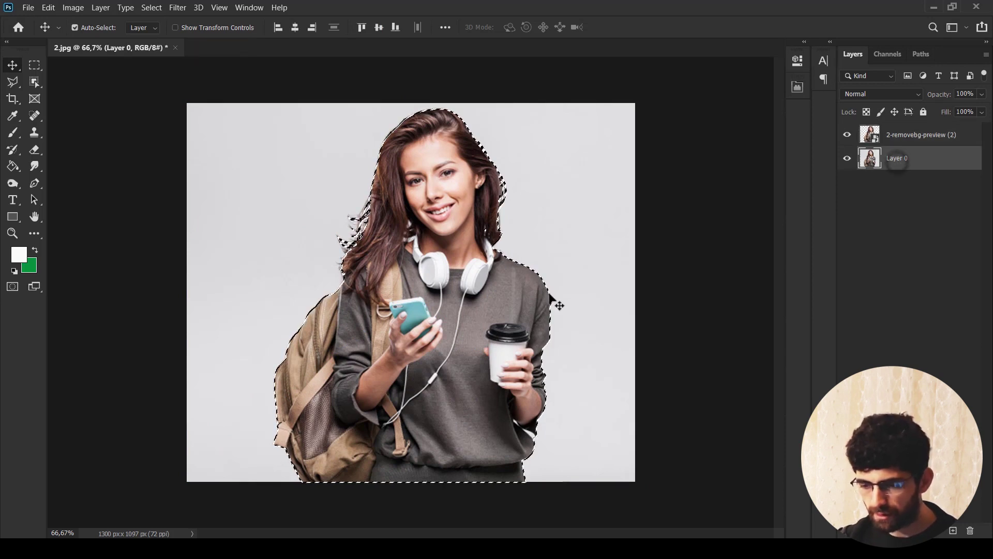
{"action": "key", "text": "ctrl+j"}
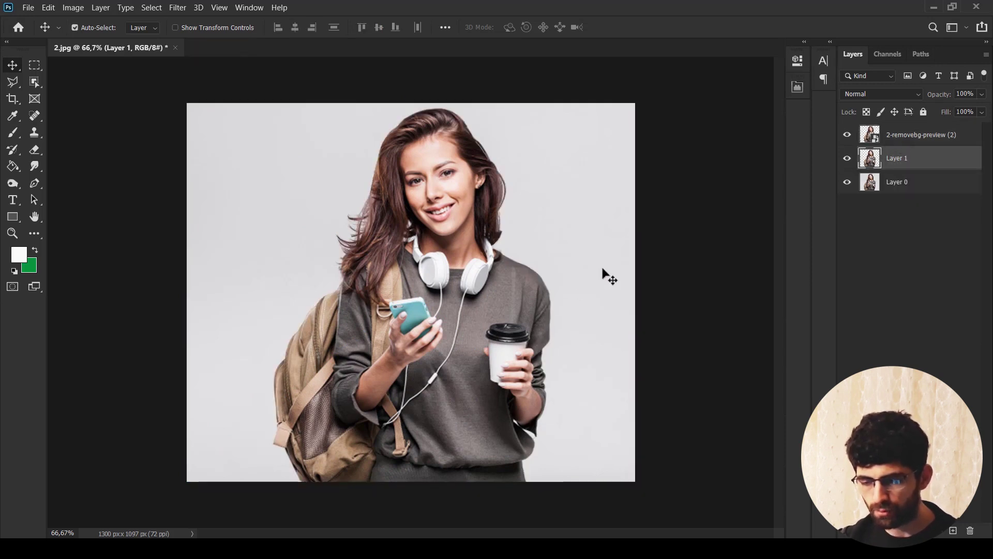
{"action": "key", "text": "alt+bracketright"}
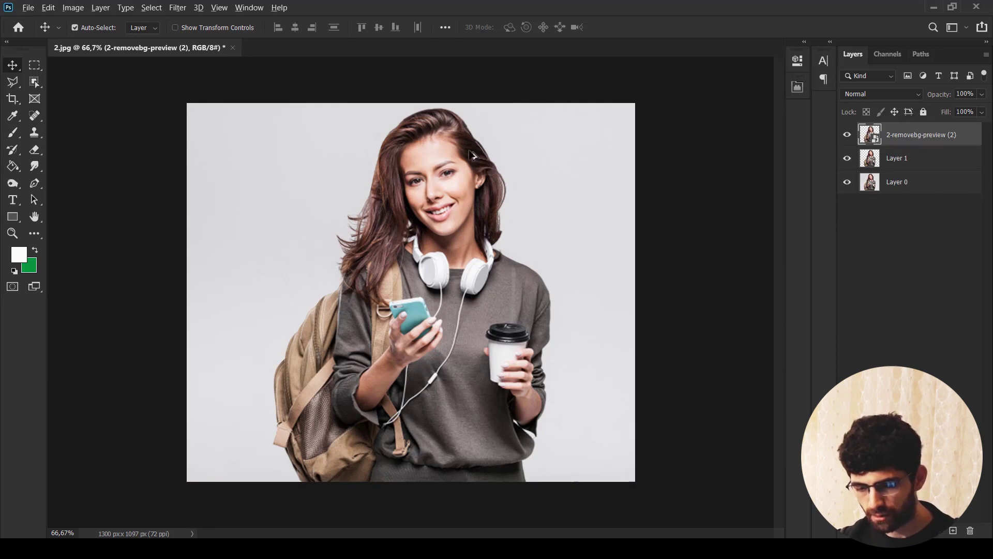
Delete the low-resolution preview layer and the original photo layer
{"action": "scroll", "coordinate": [472, 154], "scroll_direction": "up", "scroll_amount": 5}
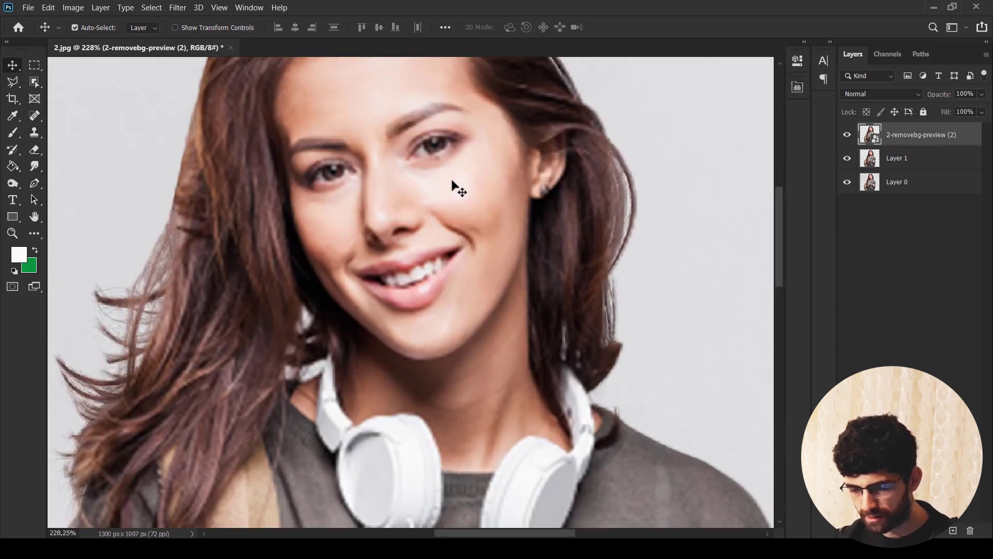
{"action": "key", "text": "Delete"}
{"action": "left_click", "coordinate": [930, 160]}
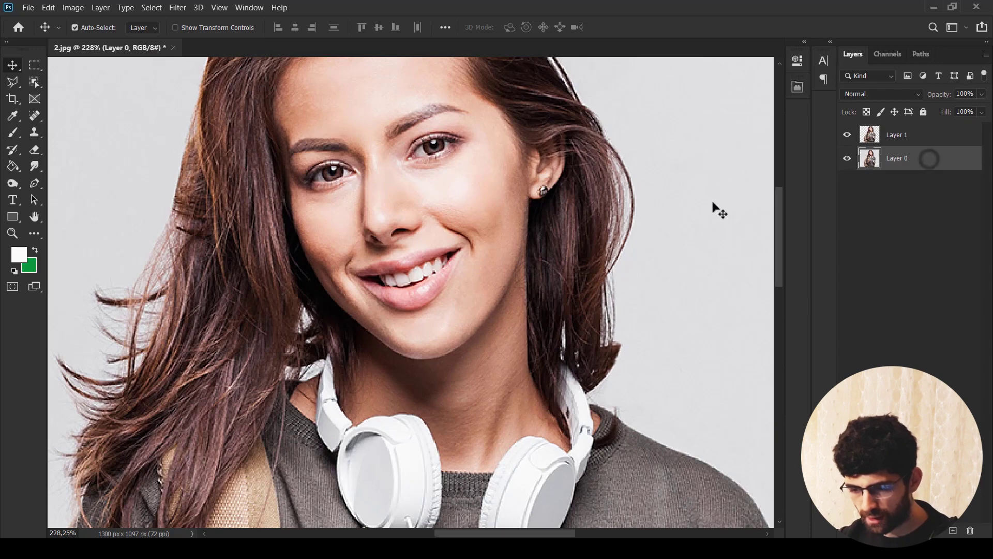
{"action": "key", "text": "Delete"}
{"action": "scroll", "coordinate": [702, 204], "scroll_direction": "down", "scroll_amount": 2}
{"action": "scroll", "coordinate": [693, 203], "scroll_direction": "down", "scroll_amount": 2}
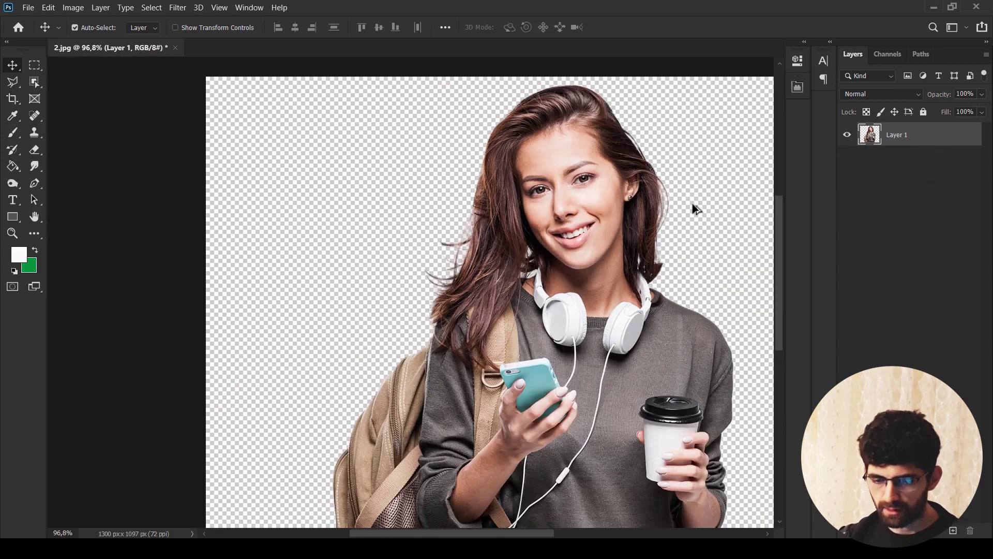
{"action": "scroll", "coordinate": [693, 204], "scroll_direction": "down", "scroll_amount": 3}
{"action": "scroll", "coordinate": [570, 253], "scroll_direction": "up", "scroll_amount": 1}
{"action": "scroll", "coordinate": [496, 278], "scroll_direction": "up", "scroll_amount": 1}
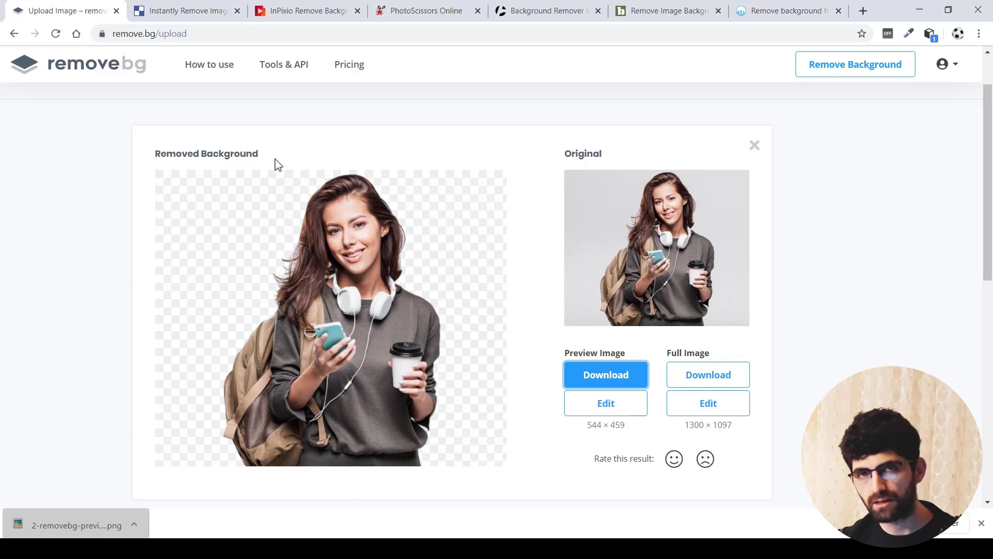
Paste the sparkly-suit photo into remove.bg and download its preview-size cutout
{"action": "key", "text": "ctrl+v"}
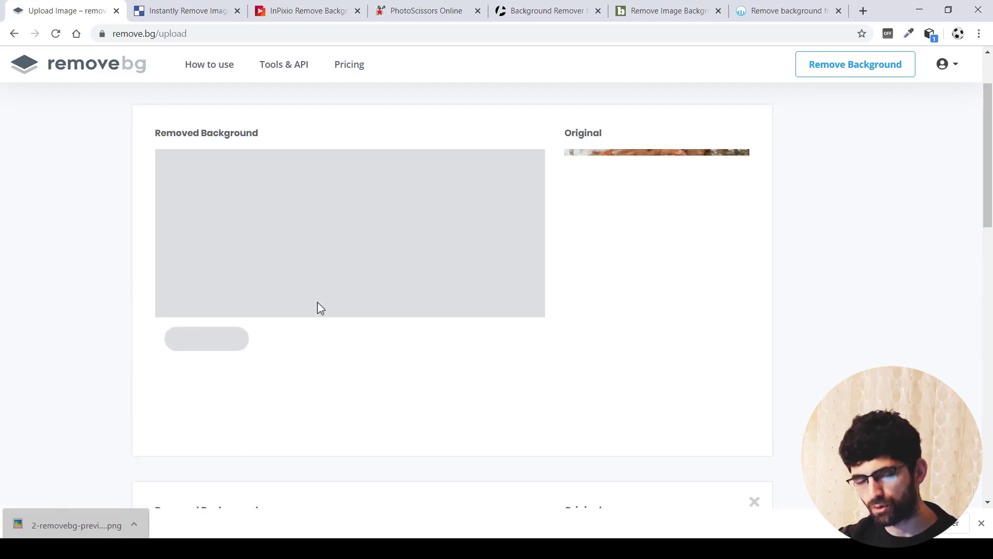
{"action": "scroll", "coordinate": [430, 316], "scroll_direction": "down", "scroll_amount": 1}
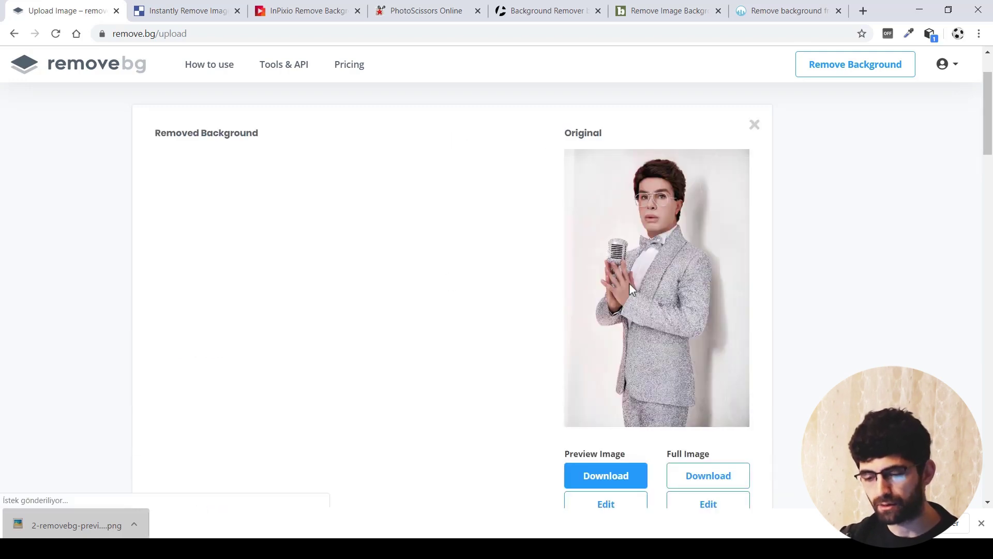
{"action": "scroll", "coordinate": [274, 242], "scroll_direction": "down", "scroll_amount": 3}
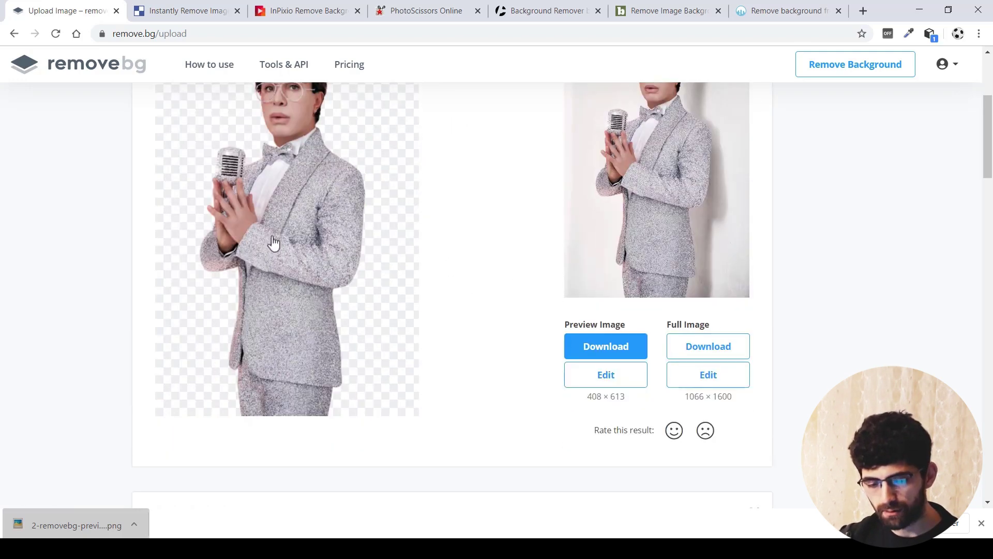
{"action": "left_click", "coordinate": [604, 348]}
{"action": "key", "text": "alt+Tab"}
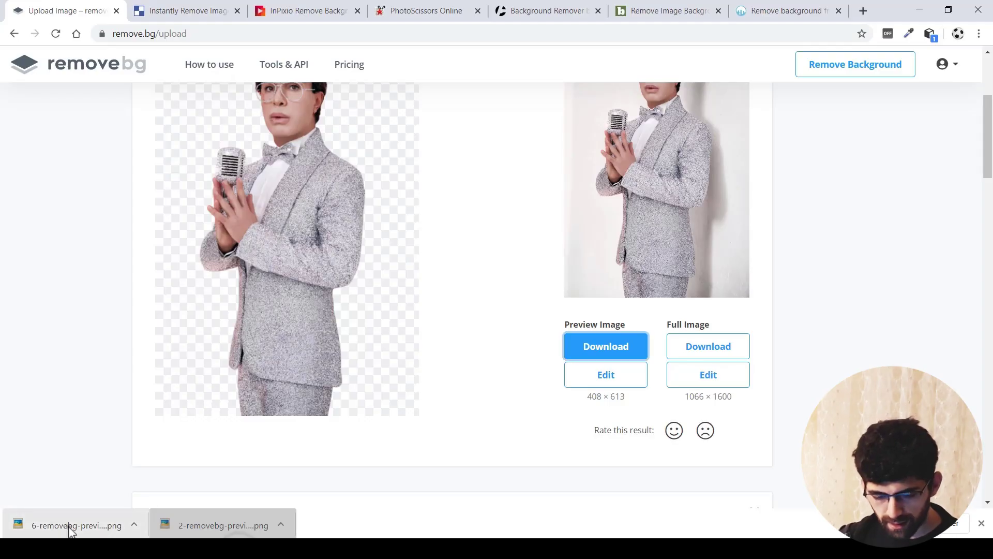
Place the preview cutout on 6.JPG and copy the man from Background onto a new layer
{"action": "mouse_move", "coordinate": [70, 525]}
{"action": "left_mouse_down"}
{"action": "mouse_move", "coordinate": [456, 371]}
{"action": "mouse_move", "coordinate": [540, 422]}
{"action": "left_mouse_up"}
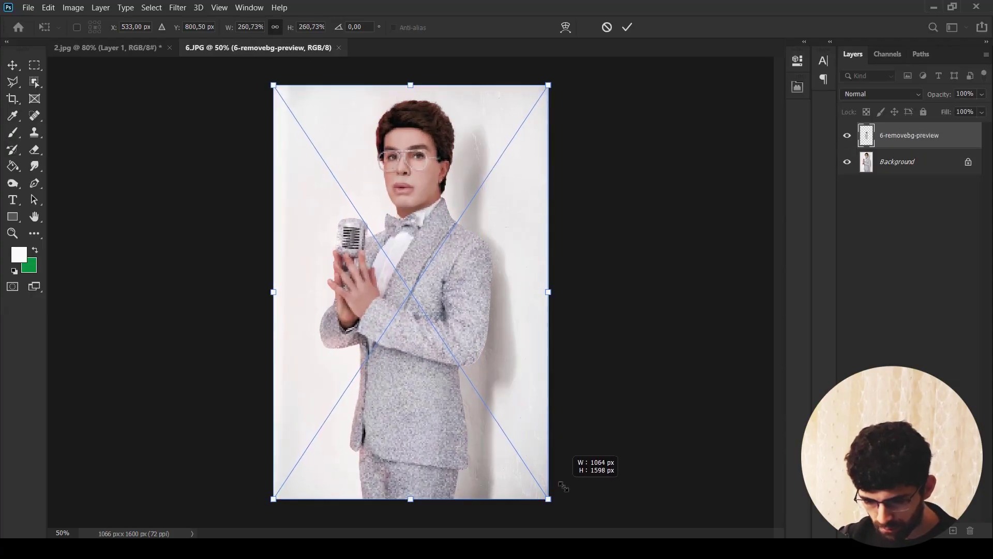
{"action": "key", "text": "Return"}
{"action": "left_click", "coordinate": [867, 135], "text": "ctrl"}
{"action": "left_click", "coordinate": [890, 162]}
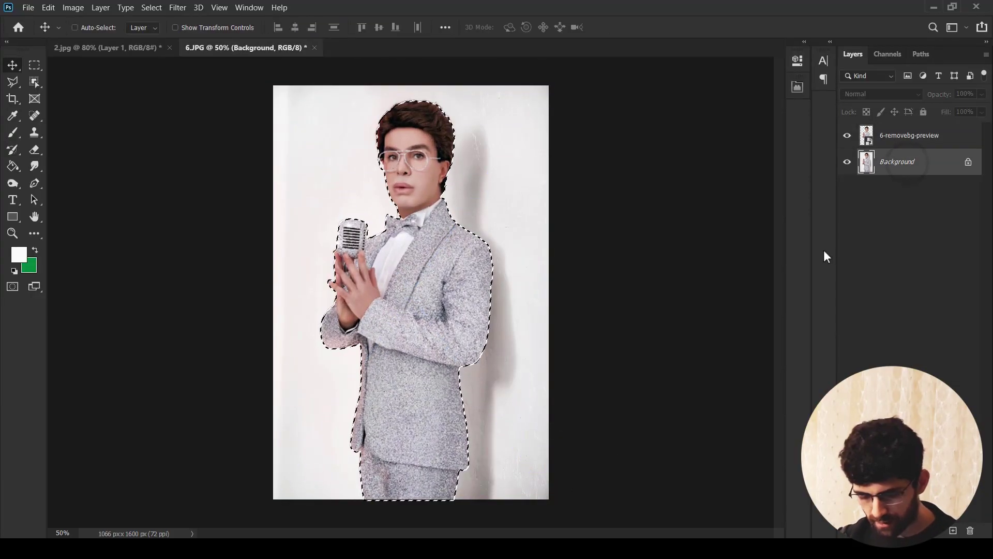
{"action": "key", "text": "ctrl+j"}
Delete the preview cutout layer and the Background layer
{"action": "left_click", "coordinate": [890, 135]}
{"action": "key", "text": "Delete"}
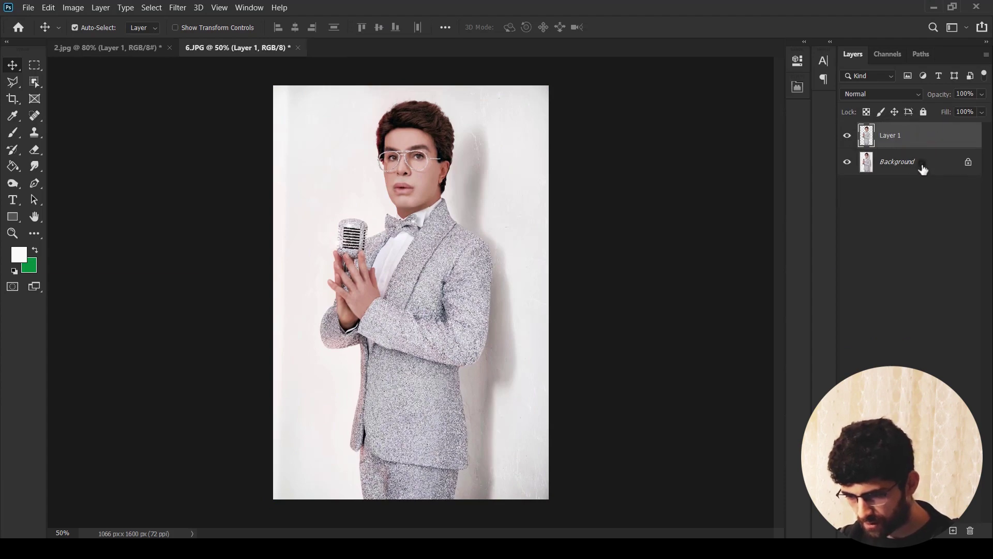
{"action": "left_click", "coordinate": [923, 164]}
{"action": "key", "text": "Delete"}
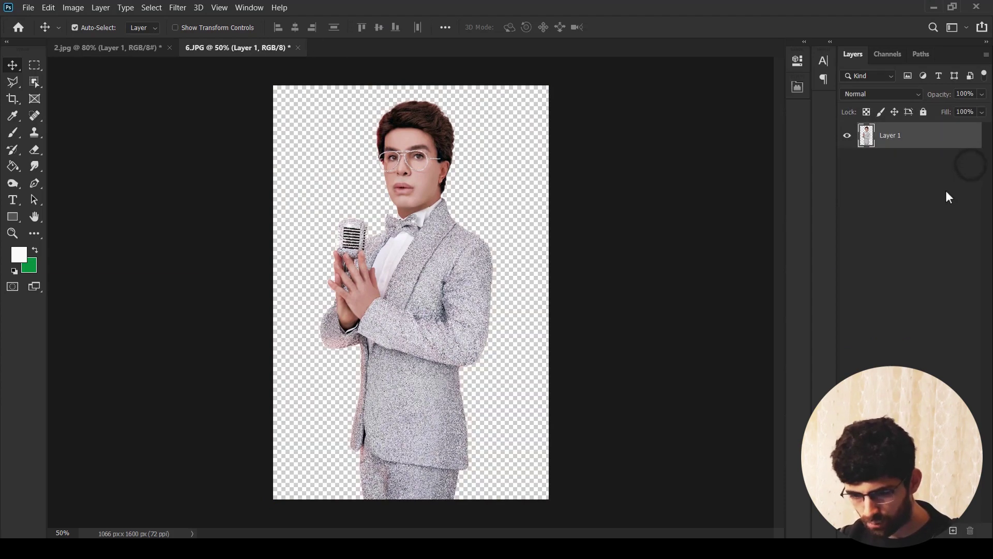
Inspect the man's head with a 4 px eraser, then close 6.JPG, answering the save prompt
{"action": "scroll", "coordinate": [445, 243], "scroll_direction": "up", "scroll_amount": 5}
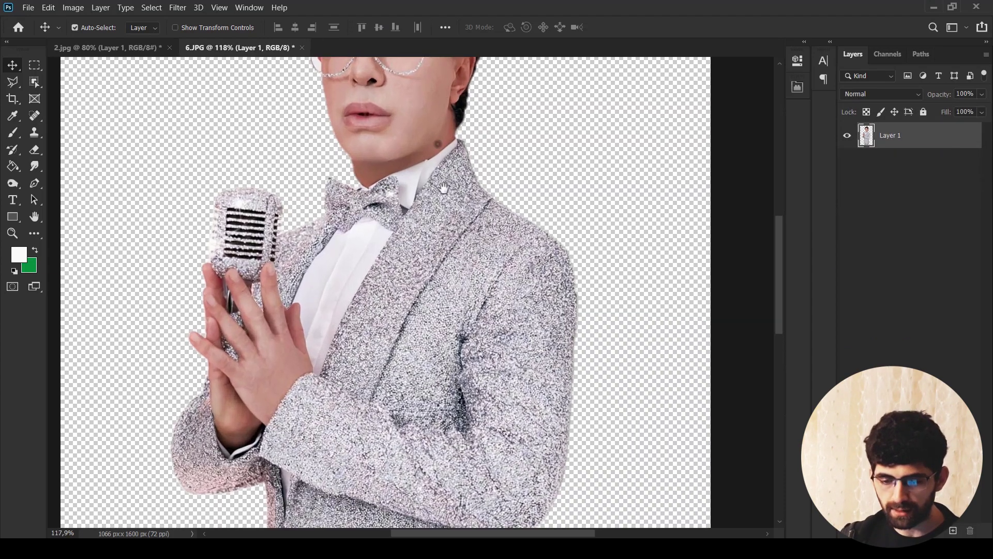
{"action": "left_click_drag", "start_coordinate": [440, 72], "coordinate": [438, 420]}
{"action": "scroll", "coordinate": [437, 419], "scroll_direction": "up", "scroll_amount": 6}
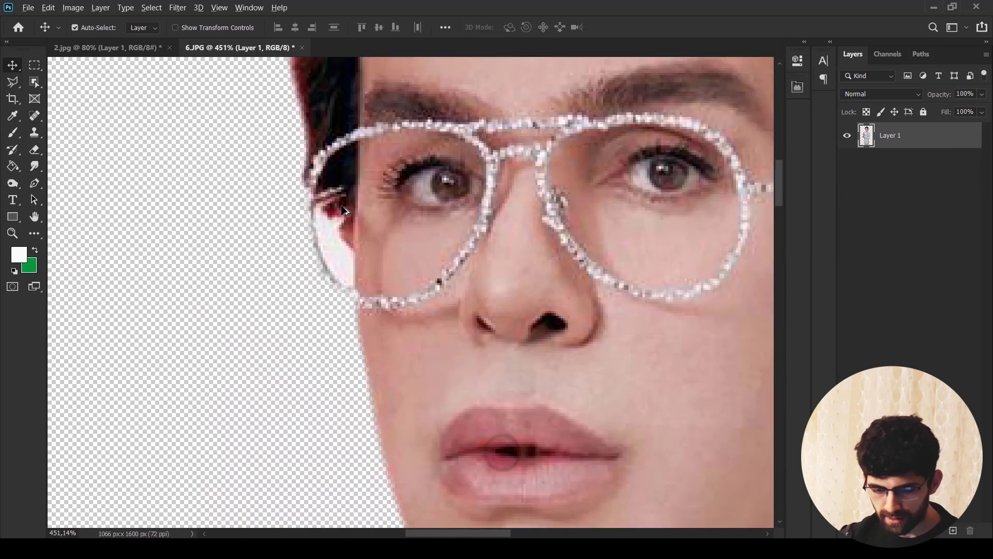
{"action": "scroll", "coordinate": [354, 224], "scroll_direction": "up", "scroll_amount": 2}
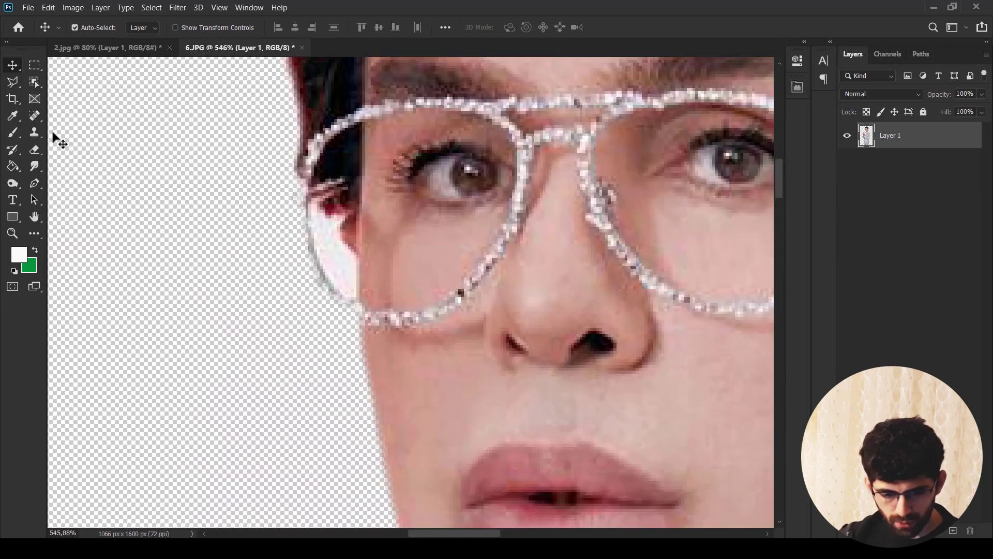
{"action": "key", "text": "e"}
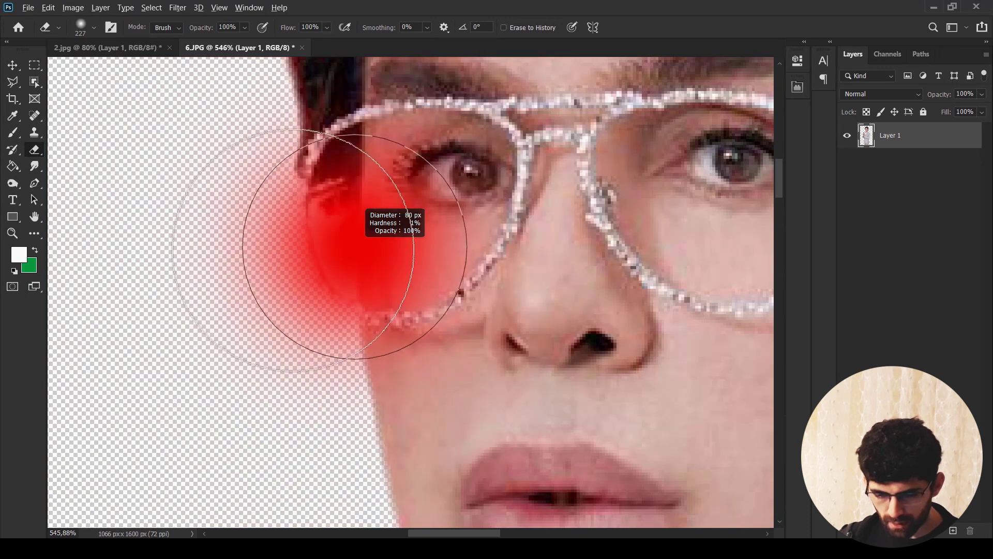
{"action": "left_click_drag", "start_coordinate": [357, 212], "coordinate": [355, 243]}
{"action": "right_click", "coordinate": [307, 238]}
{"action": "key", "text": "Return"}
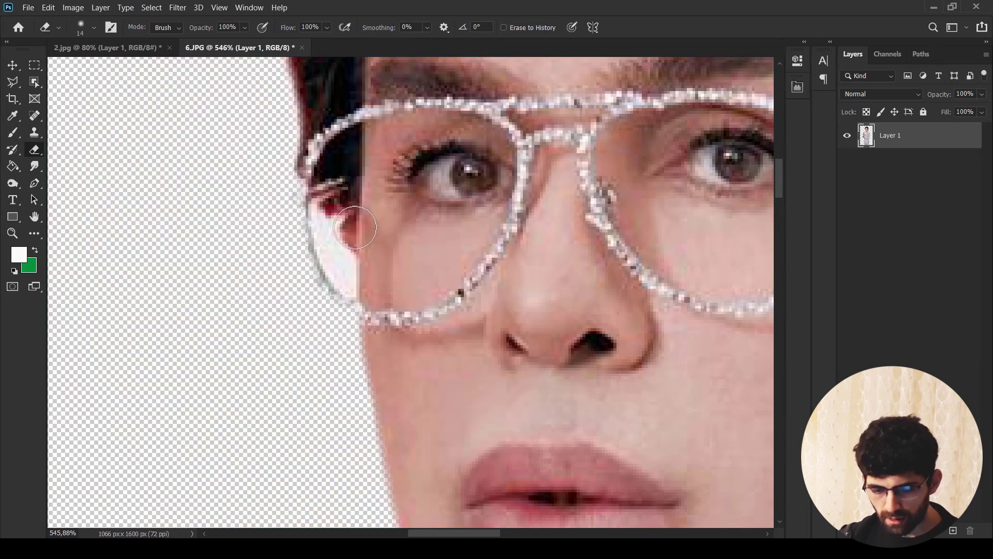
{"action": "left_click_drag", "start_coordinate": [332, 228], "coordinate": [315, 231]}
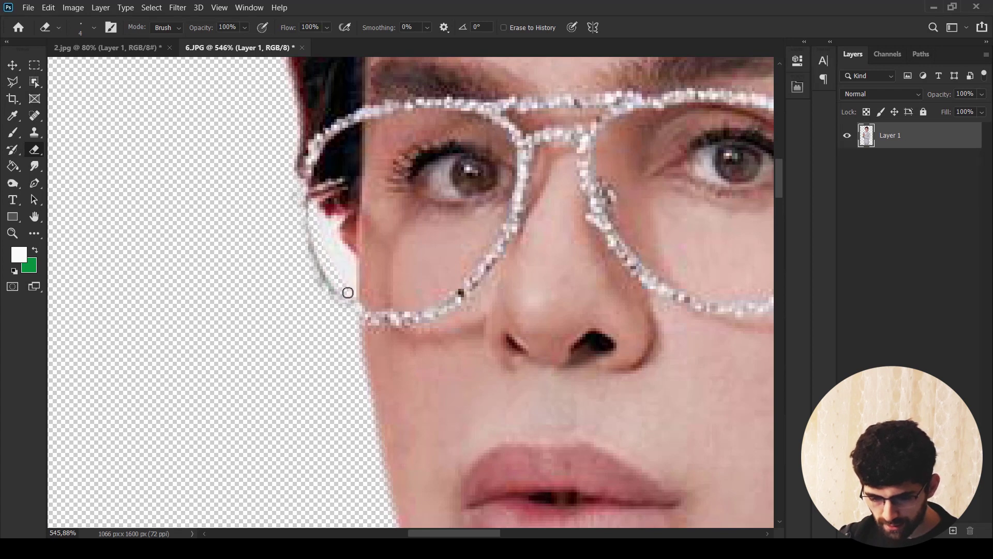
{"action": "scroll", "coordinate": [352, 293], "scroll_direction": "down", "scroll_amount": 5}
{"action": "scroll", "coordinate": [393, 270], "scroll_direction": "down", "scroll_amount": 4}
{"action": "scroll", "coordinate": [434, 248], "scroll_direction": "down", "scroll_amount": 3}
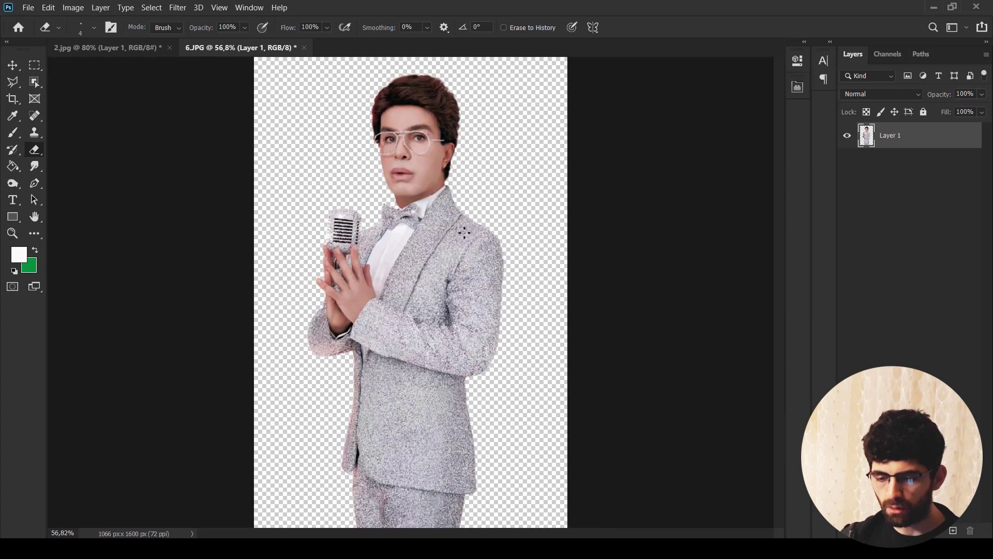
{"action": "scroll", "coordinate": [462, 228], "scroll_direction": "down", "scroll_amount": 1}
{"action": "scroll", "coordinate": [462, 228], "scroll_direction": "up", "scroll_amount": 1}
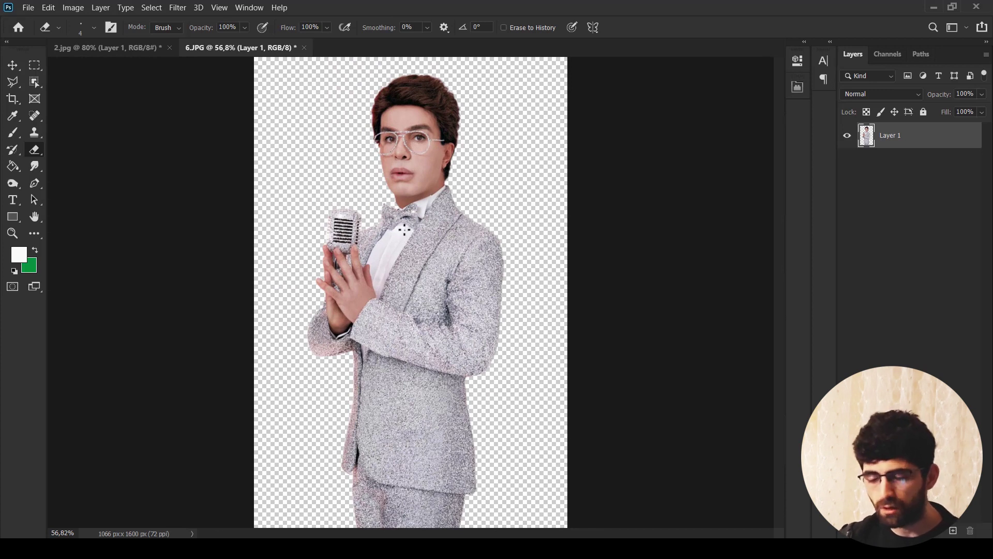
{"action": "key", "text": "ctrl+w"}
{"action": "left_click", "coordinate": [512, 216]}
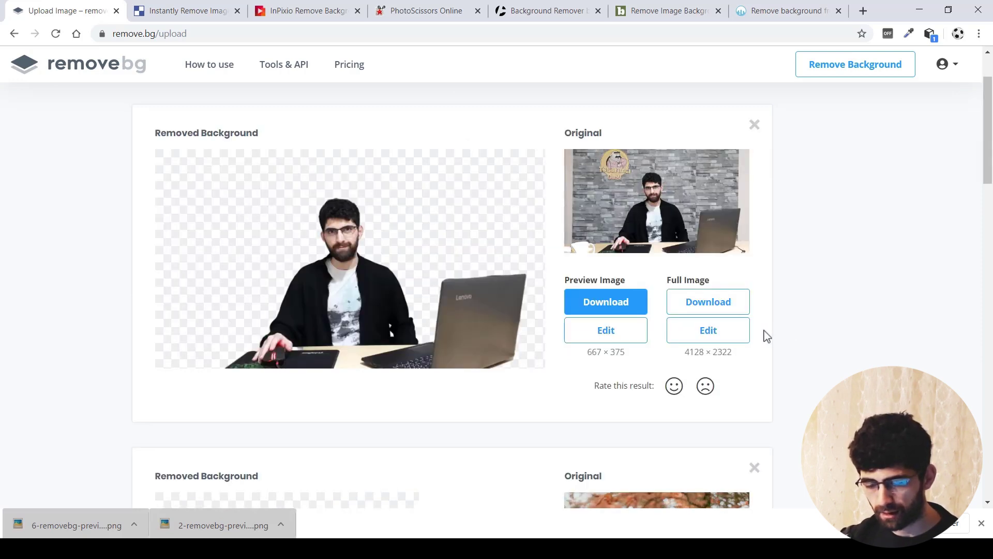
Download the Preview Image cutout of the desk photo with the man and laptop
{"action": "left_click", "coordinate": [595, 308]}
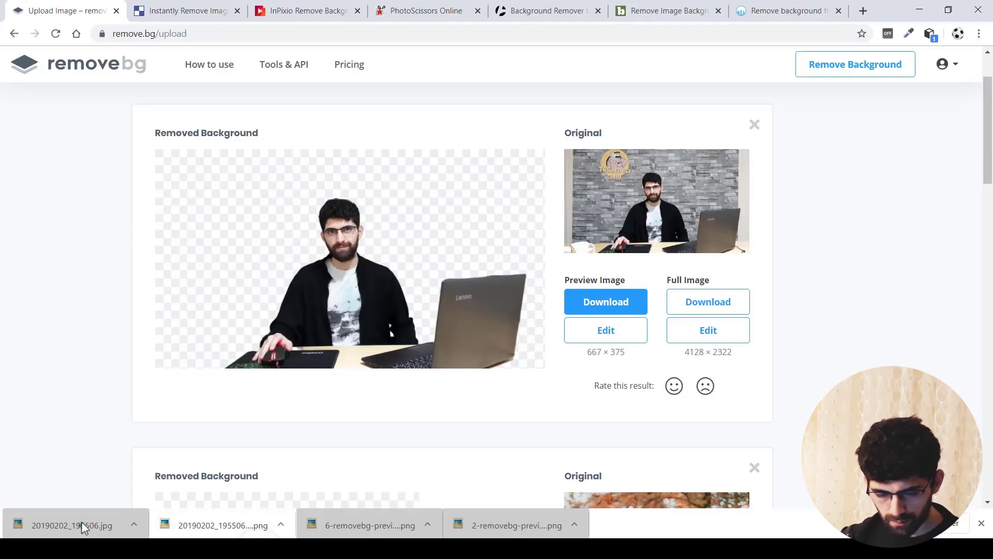
Scale the preview cutout to fill the desk photo and copy the man and laptop onto a new layer
{"action": "left_click_drag", "start_coordinate": [82, 528], "coordinate": [537, 315]}
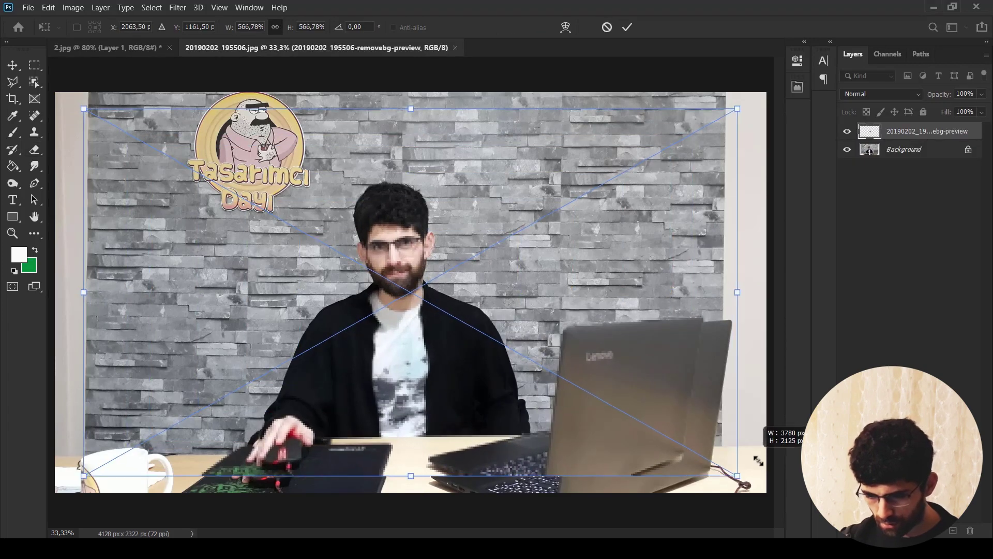
{"action": "left_click_drag", "start_coordinate": [720, 440], "coordinate": [766, 492]}
{"action": "key", "text": "Return"}
{"action": "left_click", "coordinate": [869, 131], "text": "ctrl"}
{"action": "left_click", "coordinate": [917, 153]}
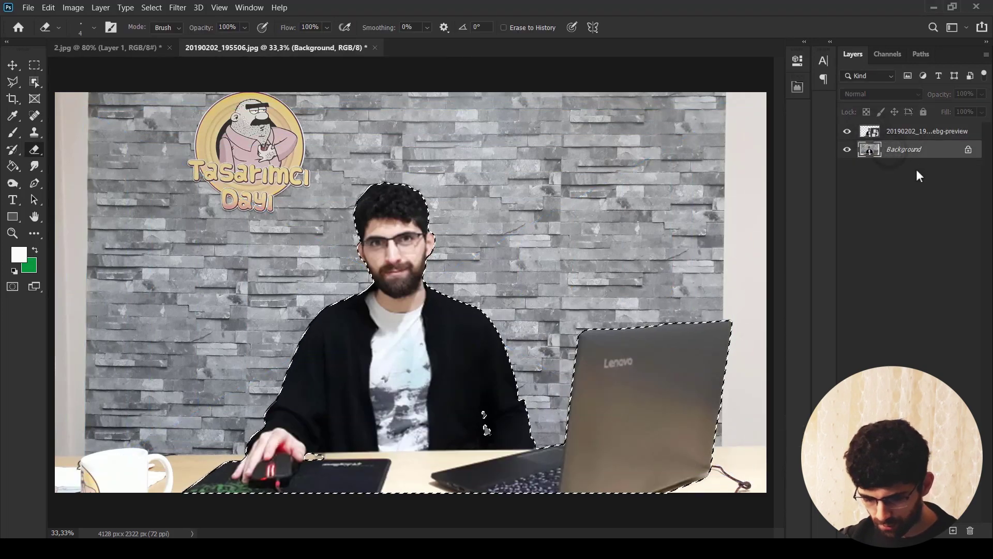
{"action": "key", "text": "ctrl+j"}
Delete the preview cutout layer and the Background layer, leaving only Layer 1
{"action": "left_click", "coordinate": [918, 136]}
{"action": "key", "text": "Delete"}
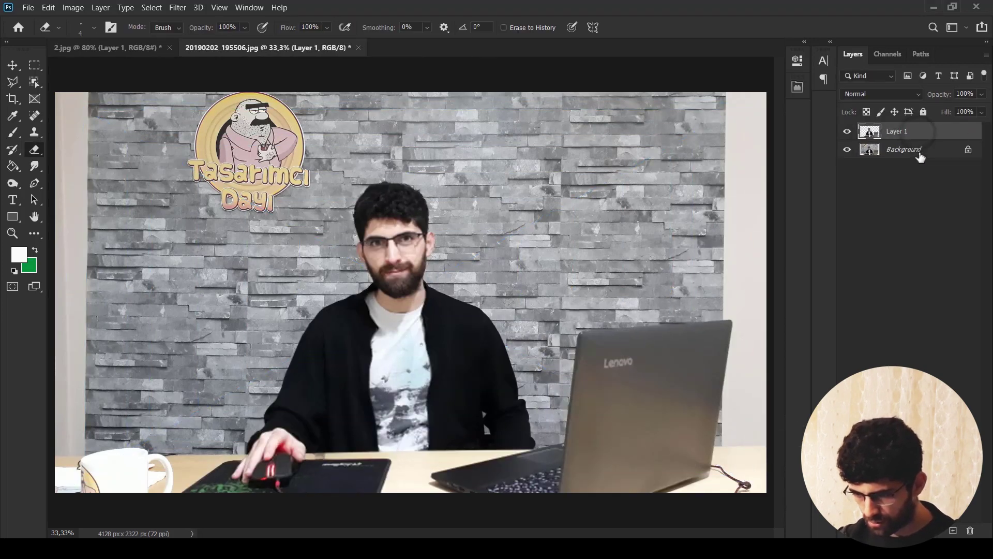
{"action": "left_click", "coordinate": [968, 149]}
{"action": "key", "text": "Delete"}
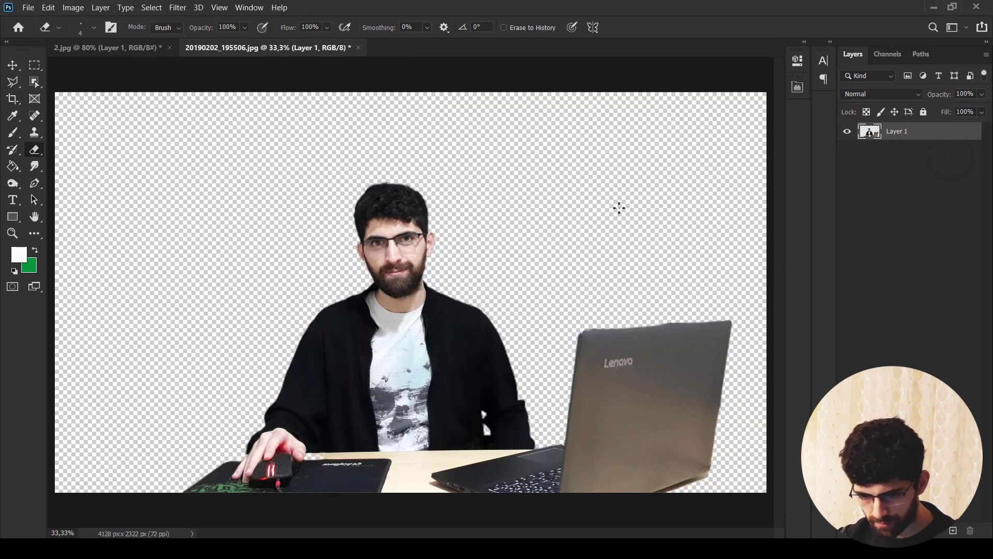
{"action": "scroll", "coordinate": [470, 272], "scroll_direction": "down", "scroll_amount": 1}
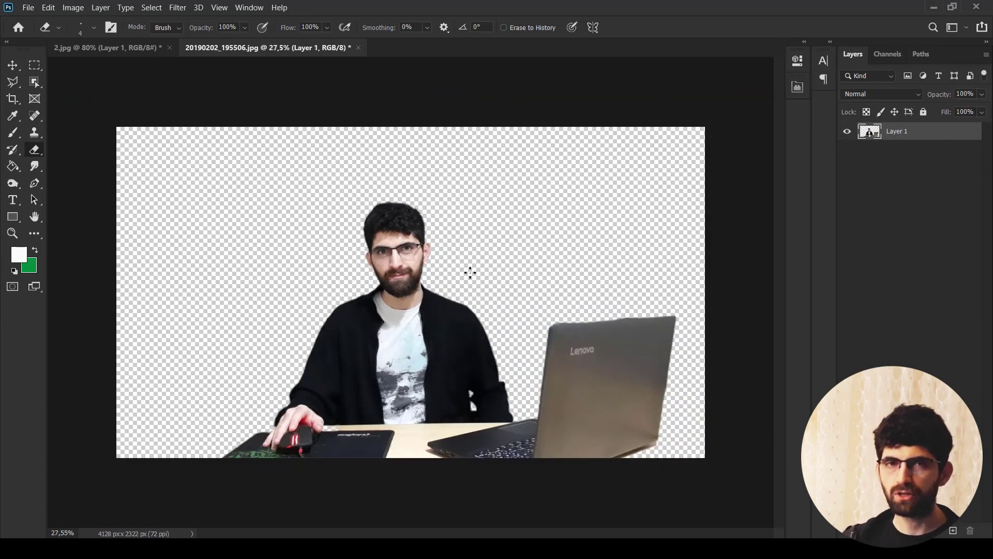